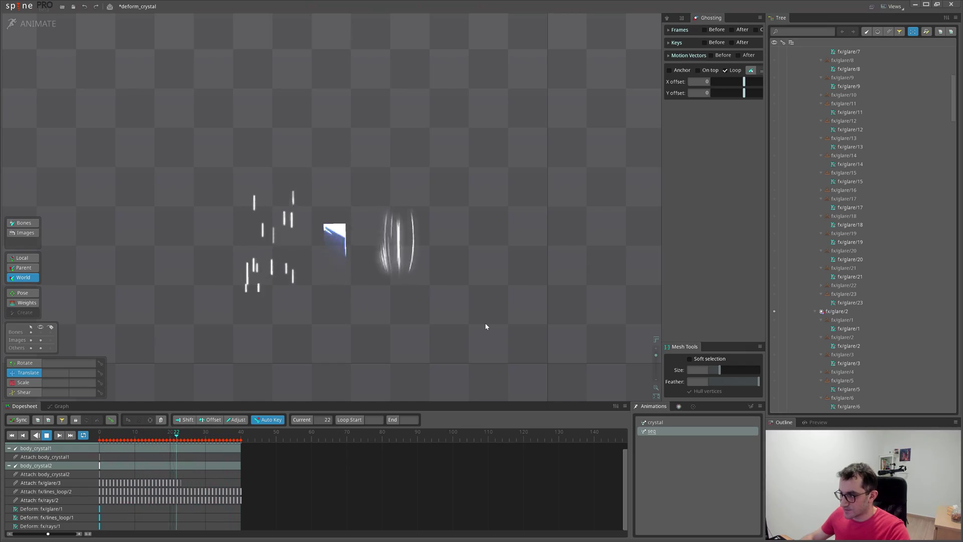
scroll(467, 346, "up", 1)
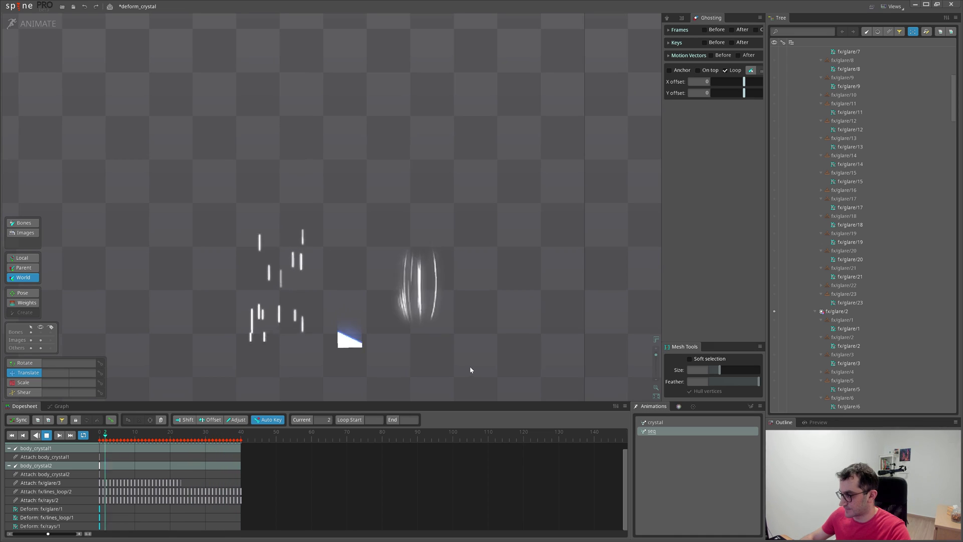
Step: Switch to the crystal animation so the glowing crystal loops with its glare and sparkles
left_click(658, 424)
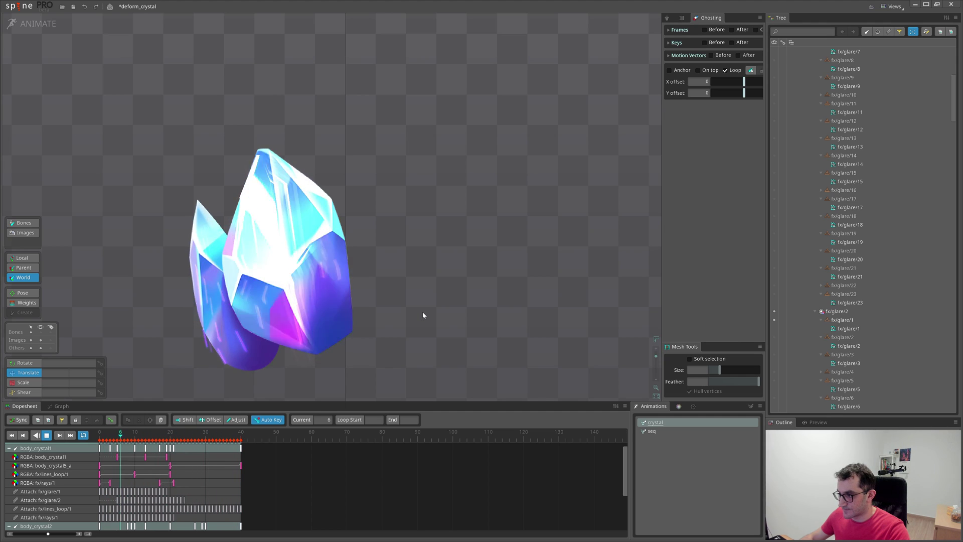
left_click(225, 302)
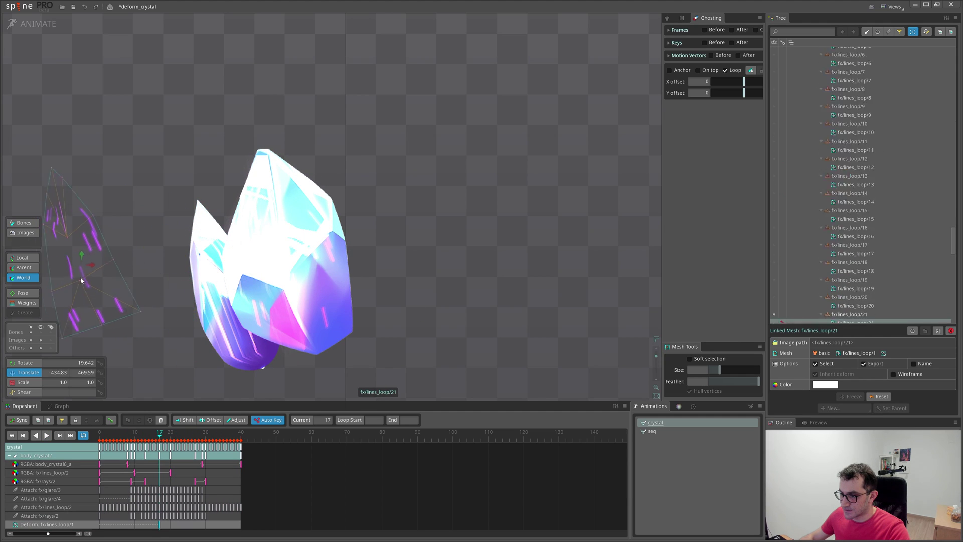
left_click_drag(162, 435, 192, 432)
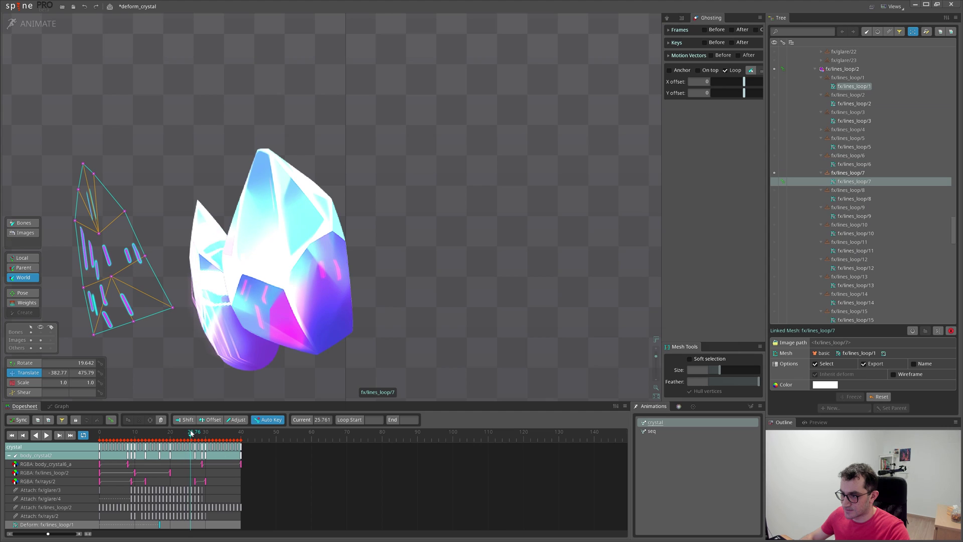
key("ctrl+z")
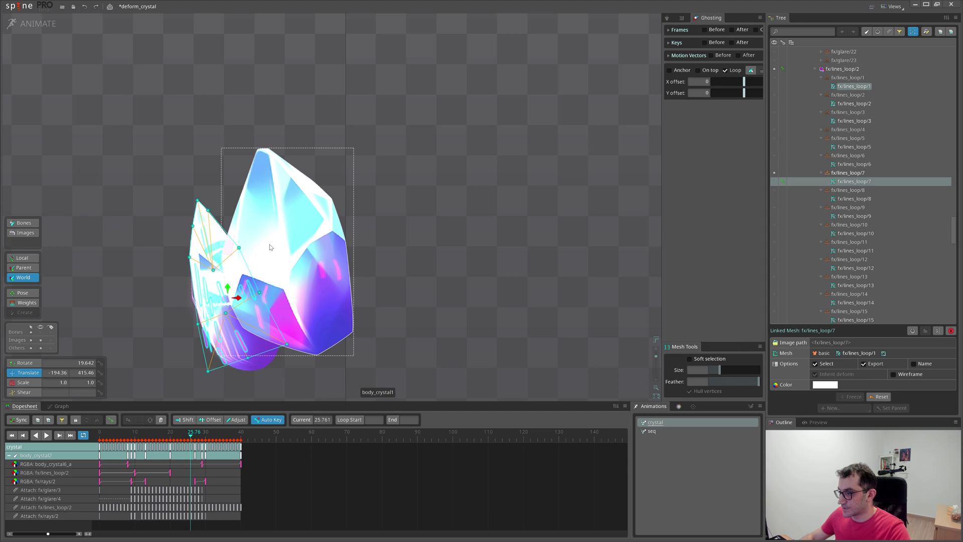
left_click(333, 282)
mouse_move(191, 435)
left_mouse_down()
mouse_move(162, 434)
mouse_move(200, 433)
left_mouse_up()
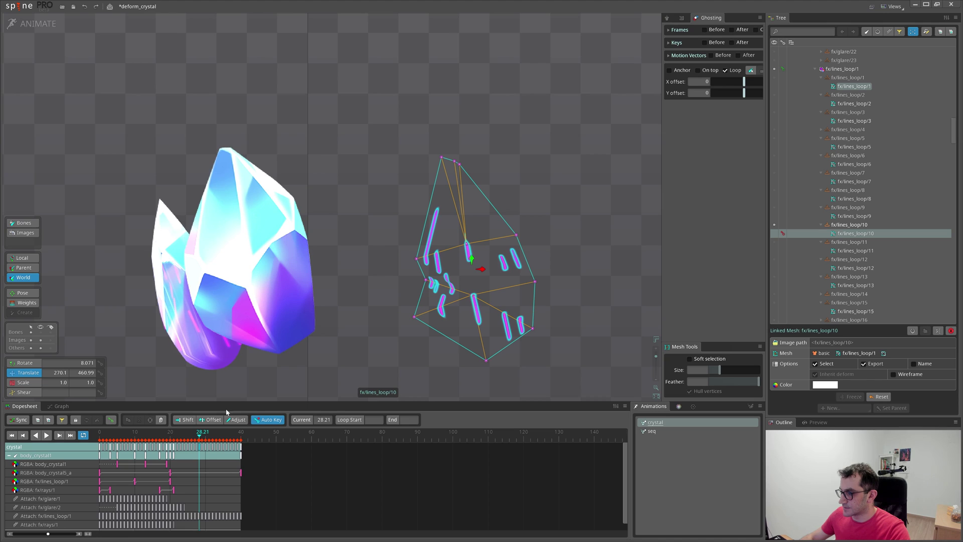
left_click_drag(181, 433, 147, 435)
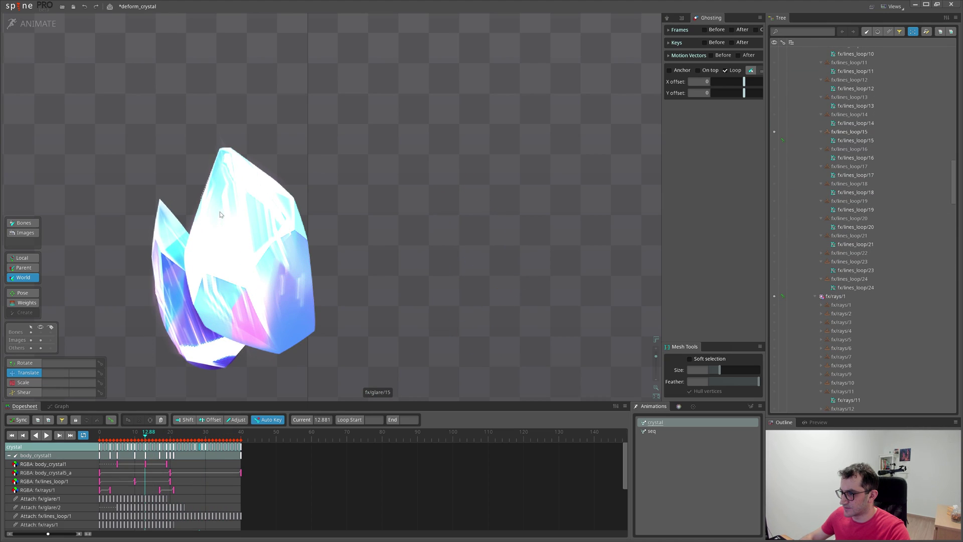
left_click(102, 161)
left_click_drag(150, 435, 169, 434)
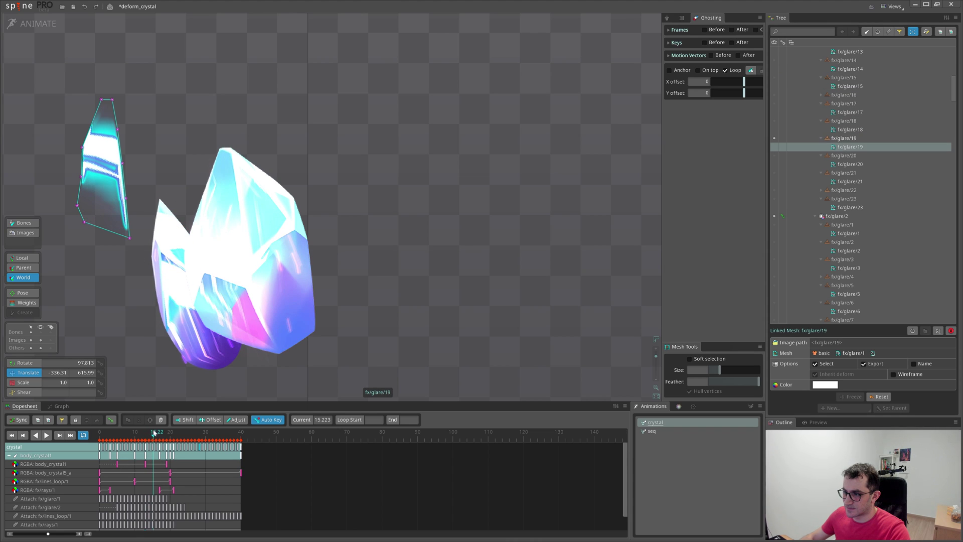
scroll(395, 317, "down", 4)
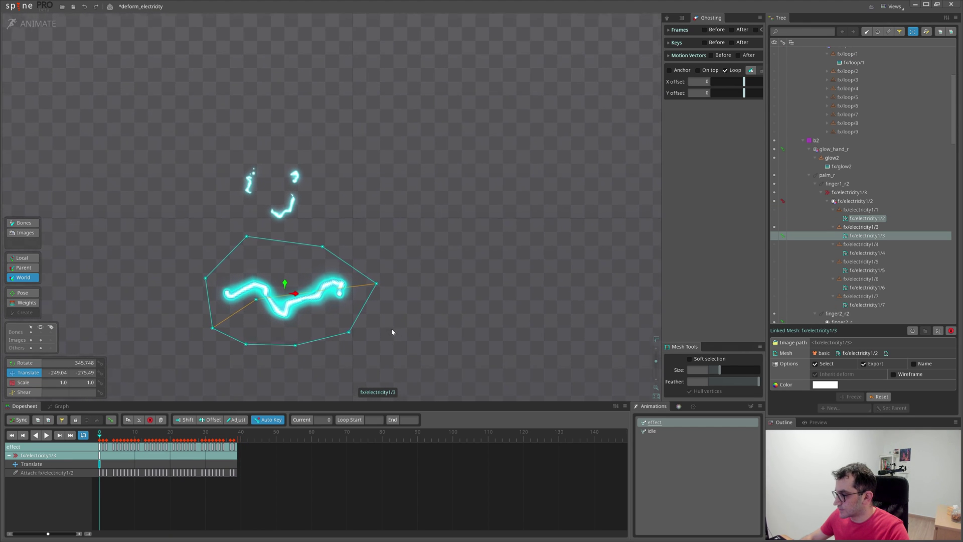
scroll(394, 330, "up", 1)
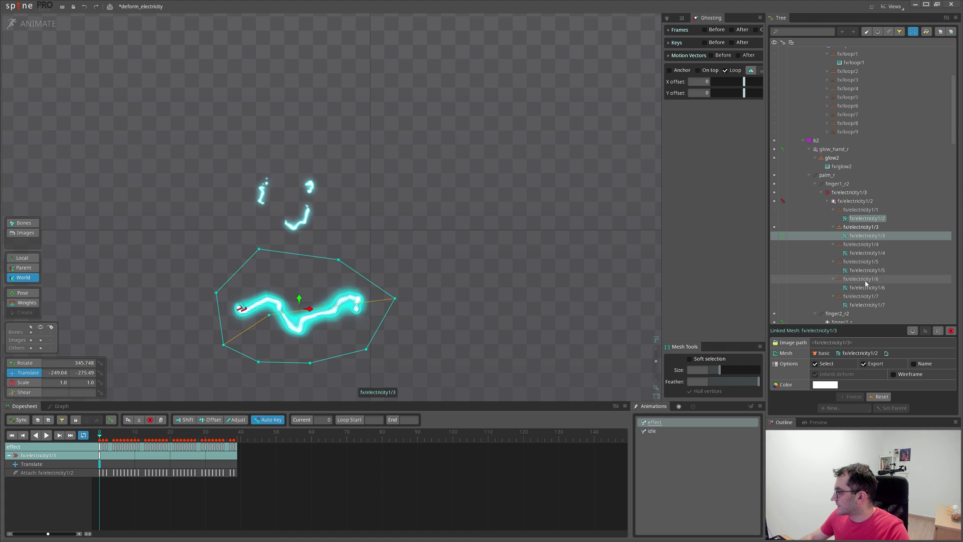
scroll(462, 317, "up", 2)
scroll(462, 317, "up", 2)
scroll(477, 308, "up", 2)
scroll(476, 308, "down", 1)
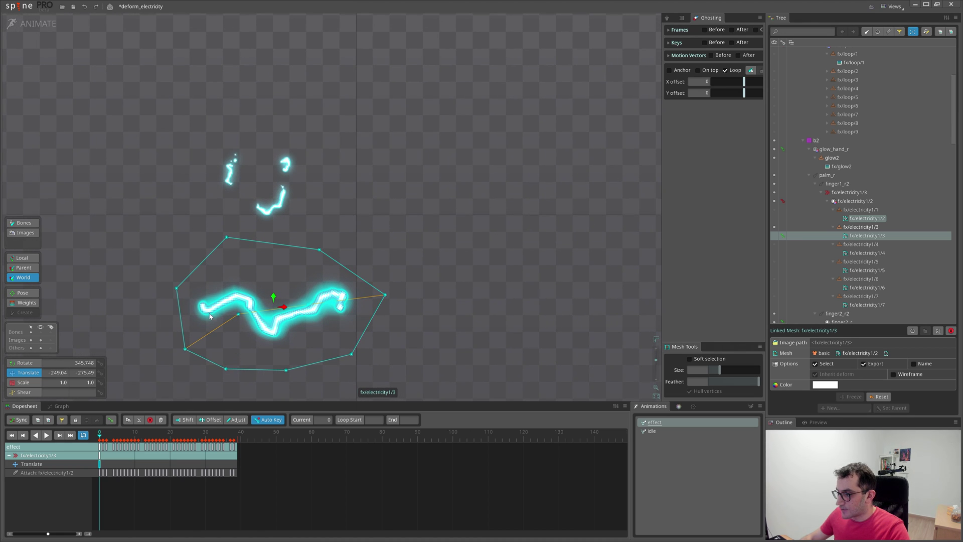
Step: Move the electricity's start bone, select the other strand's end bone, then play the effect animation
key("space")
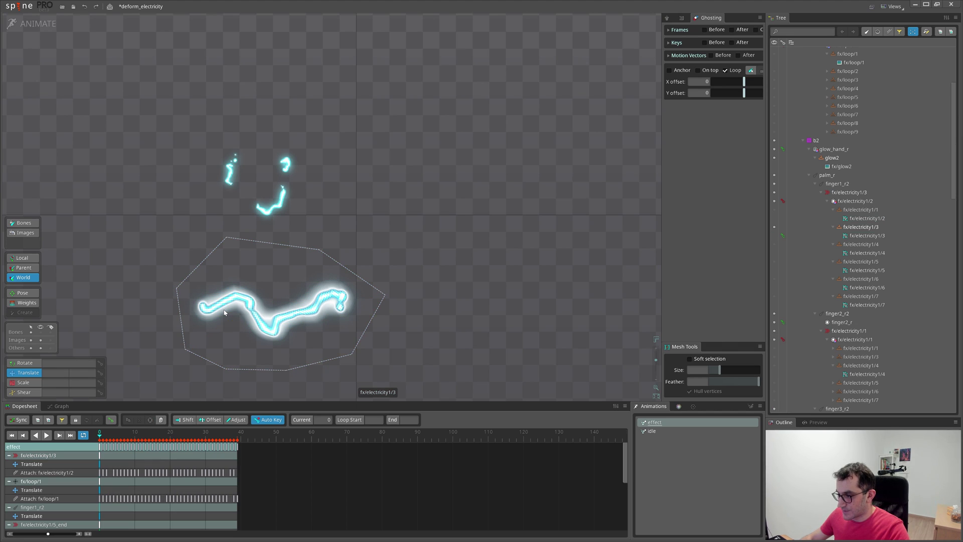
left_click(204, 305)
left_click_drag(205, 304, 219, 310)
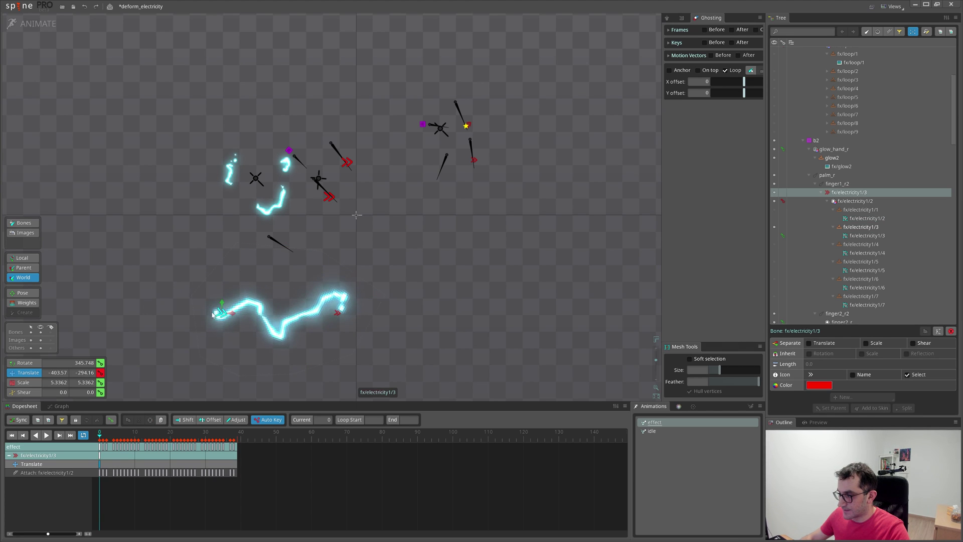
left_click(341, 318)
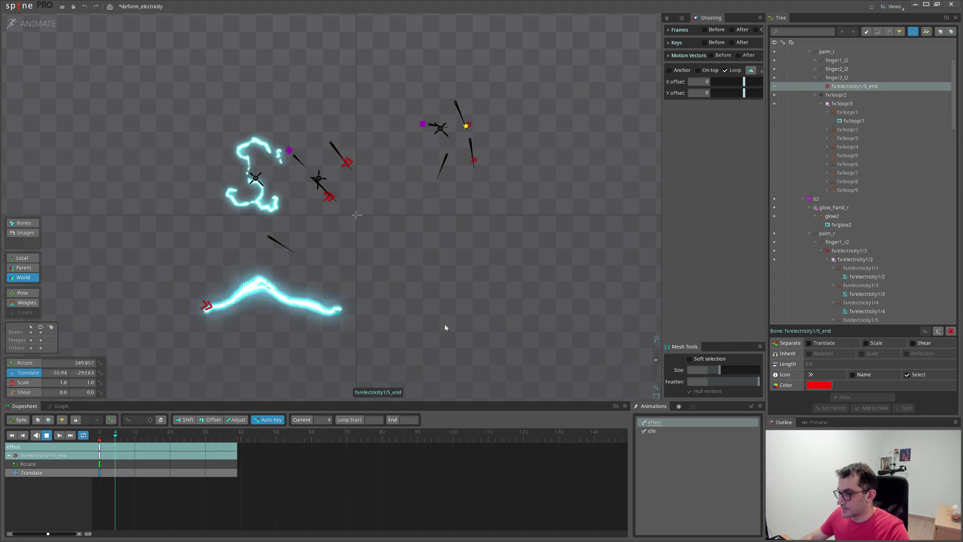
key("space")
key("d")
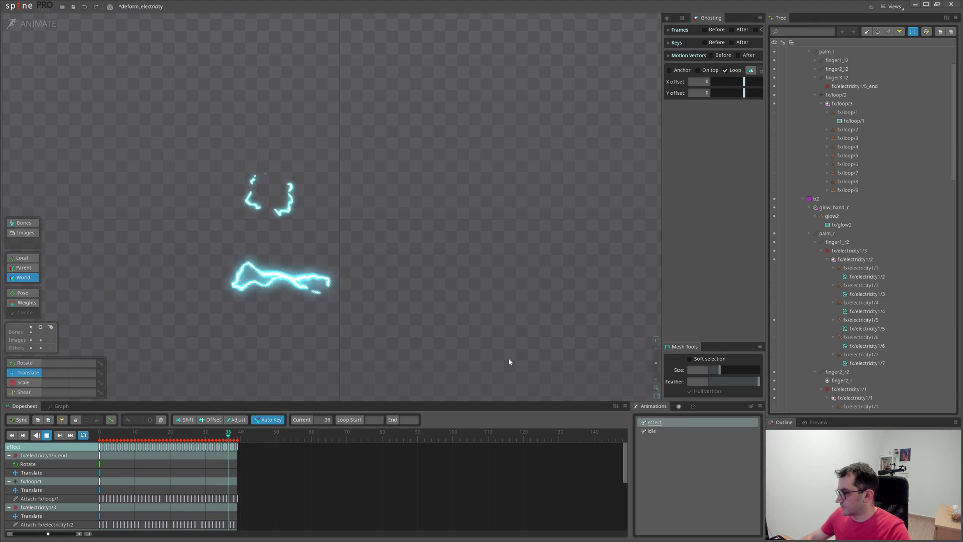
Step: Switch to the idle animation, centre the electric arc, and select bone b2 to inspect its keys
left_click(657, 434)
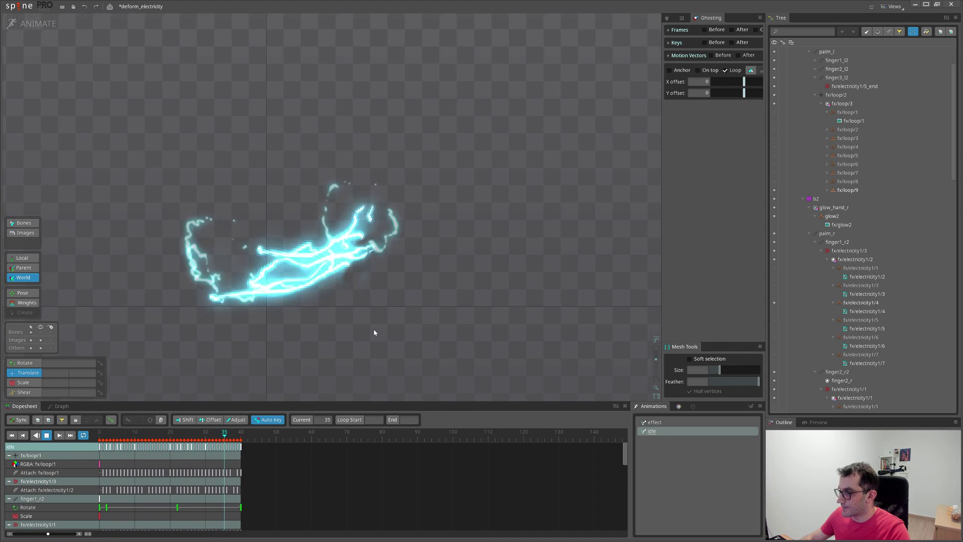
left_click_drag(377, 328, 430, 310)
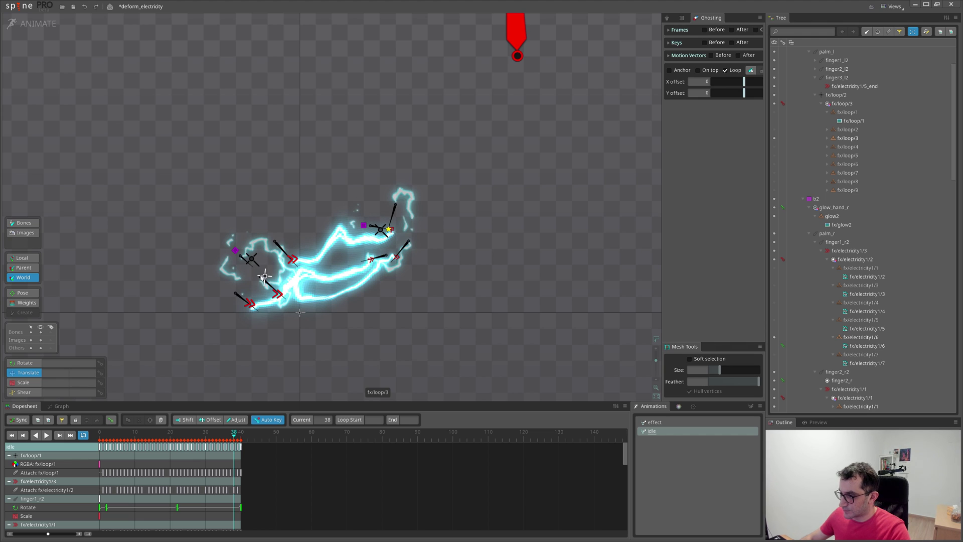
left_click(377, 329)
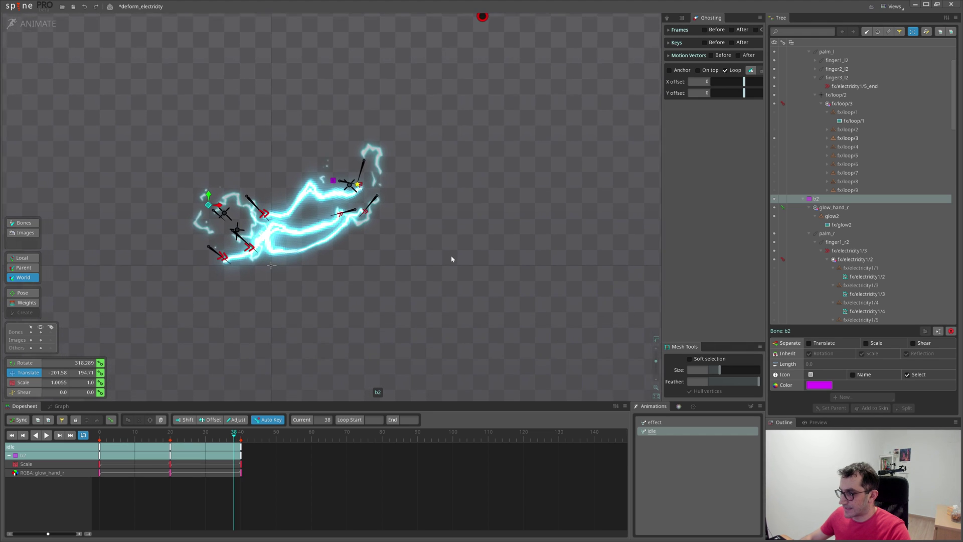
key("ctrl+z")
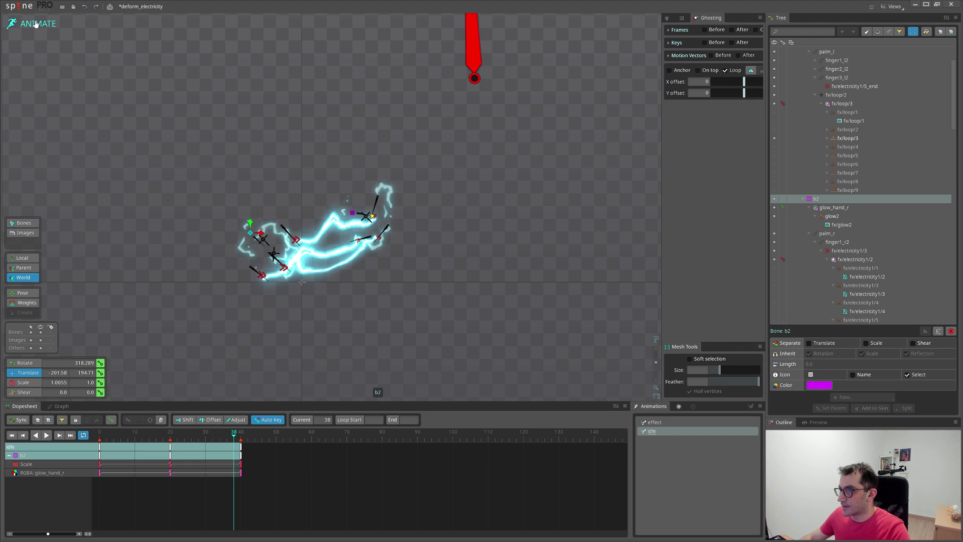
Step: Put the electricity project in Setup mode with the electricity framed in view
left_click(35, 23)
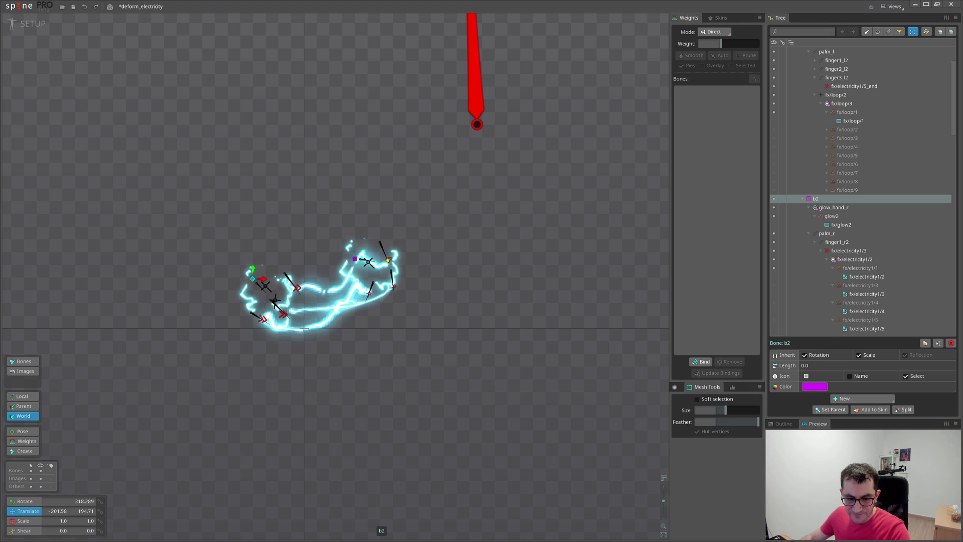
scroll(427, 340, "up", 3)
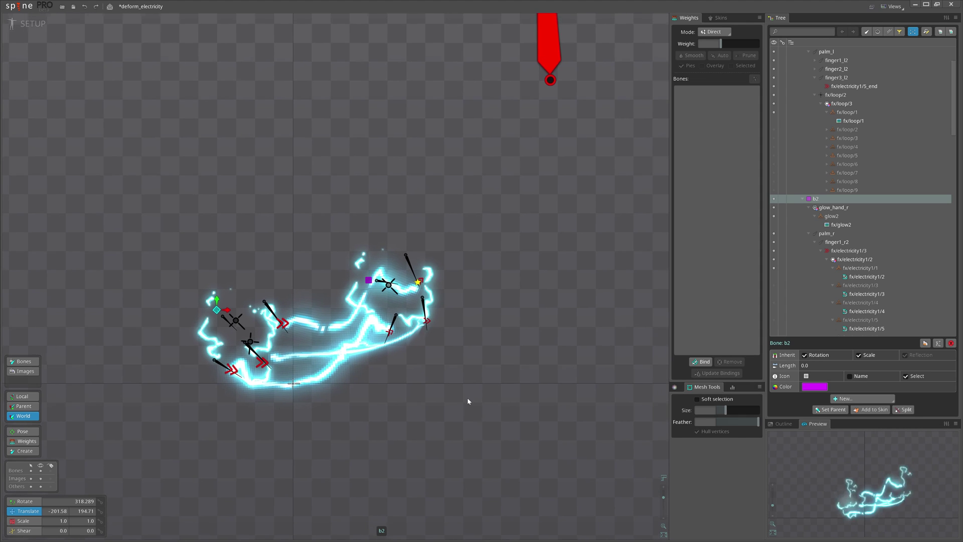
left_click_drag(482, 392, 419, 427)
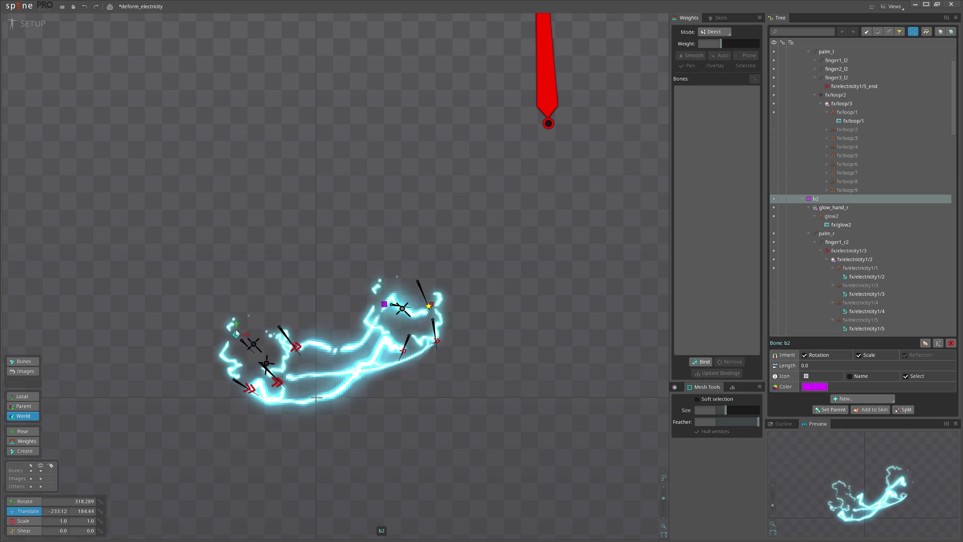
mouse_move(467, 426)
left_mouse_down()
mouse_move(332, 388)
mouse_move(393, 420)
mouse_move(444, 484)
mouse_move(422, 398)
mouse_move(372, 440)
mouse_move(457, 399)
mouse_move(361, 418)
mouse_move(475, 328)
mouse_move(237, 150)
mouse_move(278, 438)
mouse_move(322, 209)
mouse_move(139, 162)
mouse_move(298, 403)
mouse_move(309, 177)
mouse_move(421, 326)
mouse_move(417, 230)
mouse_move(478, 373)
mouse_move(487, 311)
mouse_move(410, 382)
mouse_move(494, 384)
left_mouse_up()
Step: Rotate bone b1 and drag bones to bend the electricity, then select its left part
key("c")
left_click(345, 292)
right_click(494, 383)
mouse_move(530, 334)
left_mouse_down()
mouse_move(477, 290)
mouse_move(475, 317)
left_mouse_up()
left_click_drag(377, 225, 475, 317)
right_click(442, 361)
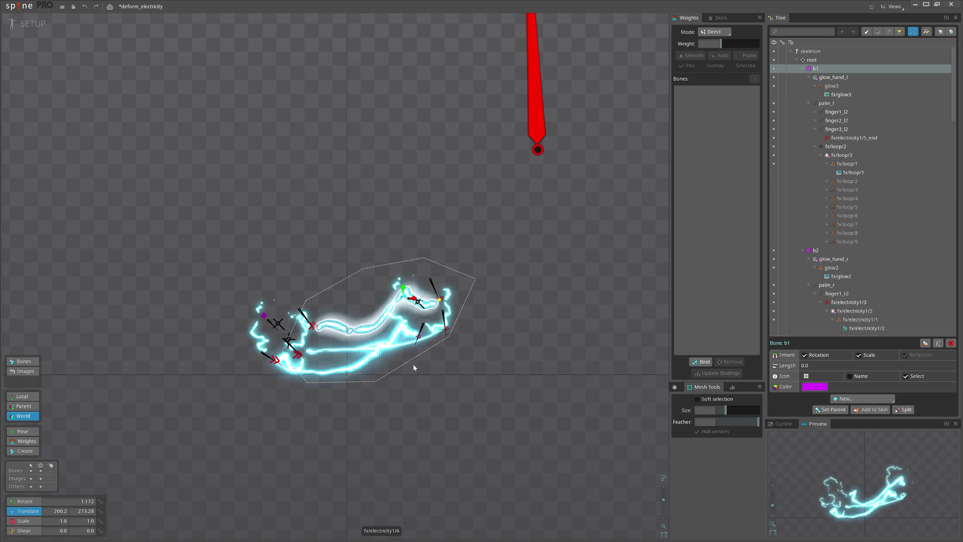
scroll(428, 378, "up", 3)
left_click_drag(192, 248, 305, 372)
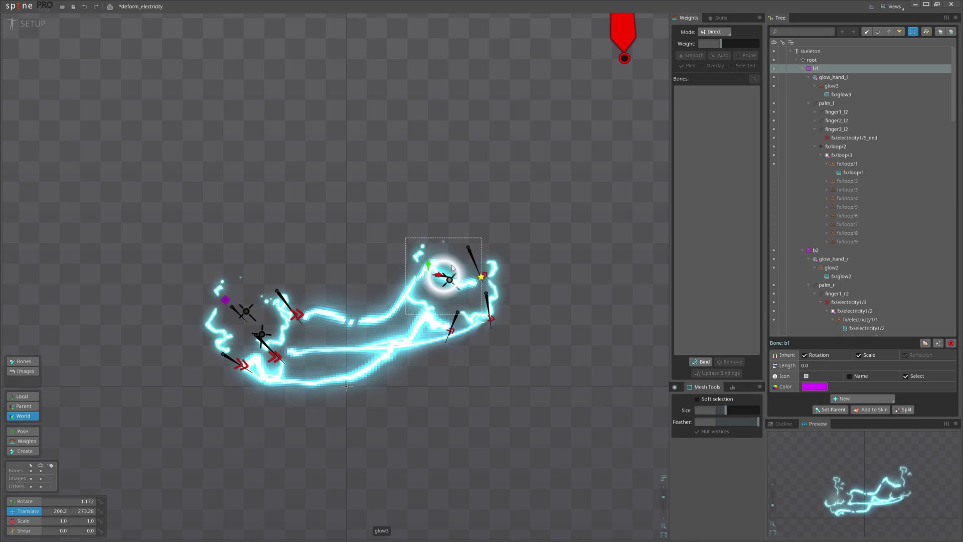
scroll(541, 329, "down", 2)
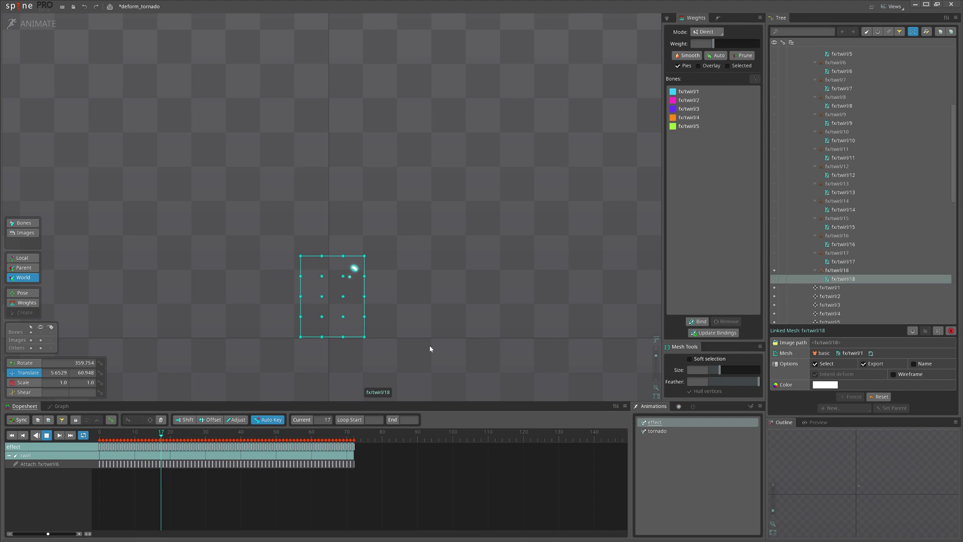
Step: Switch to the tornado animation and nudge fx/twirl2 to key its translation at frame 31
key("space")
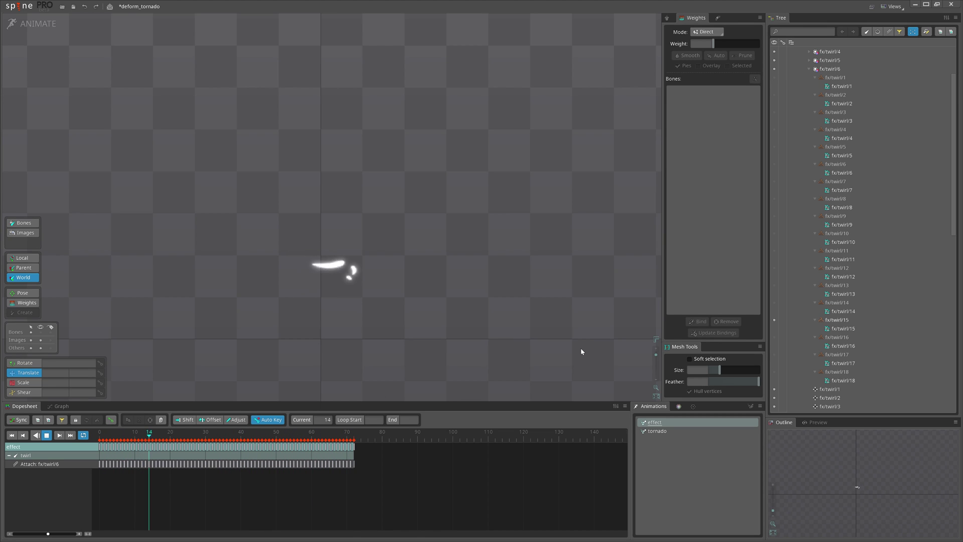
left_click(692, 431)
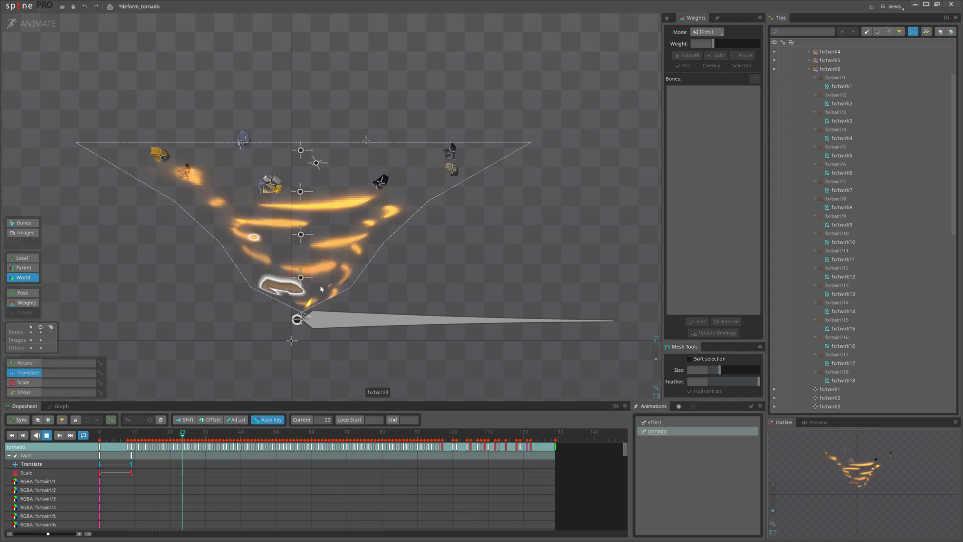
left_click(301, 236)
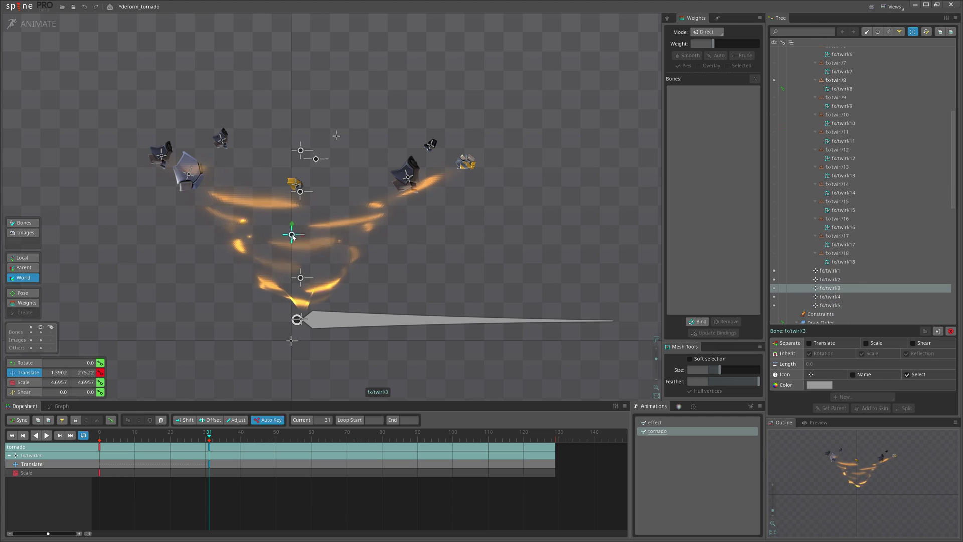
left_click_drag(301, 279, 309, 279)
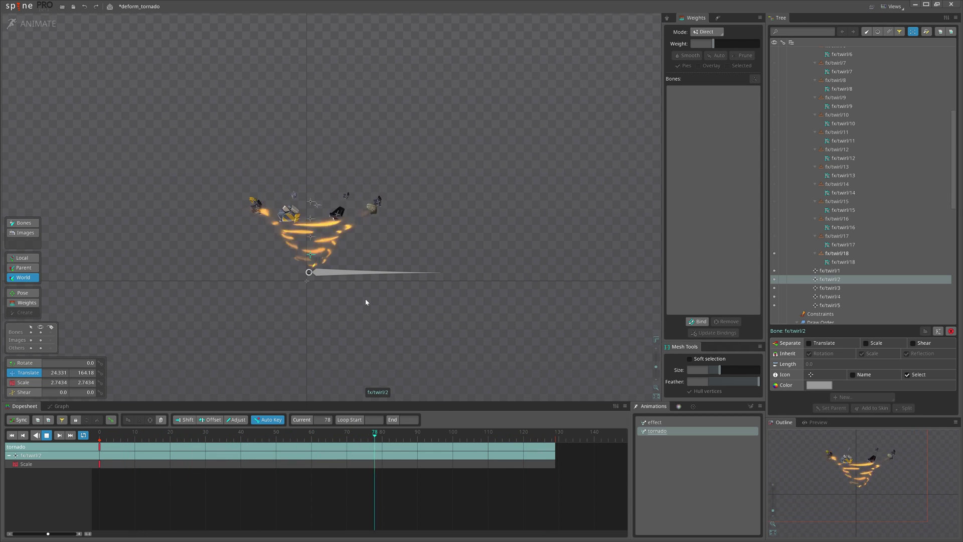
scroll(365, 299, "up", 2)
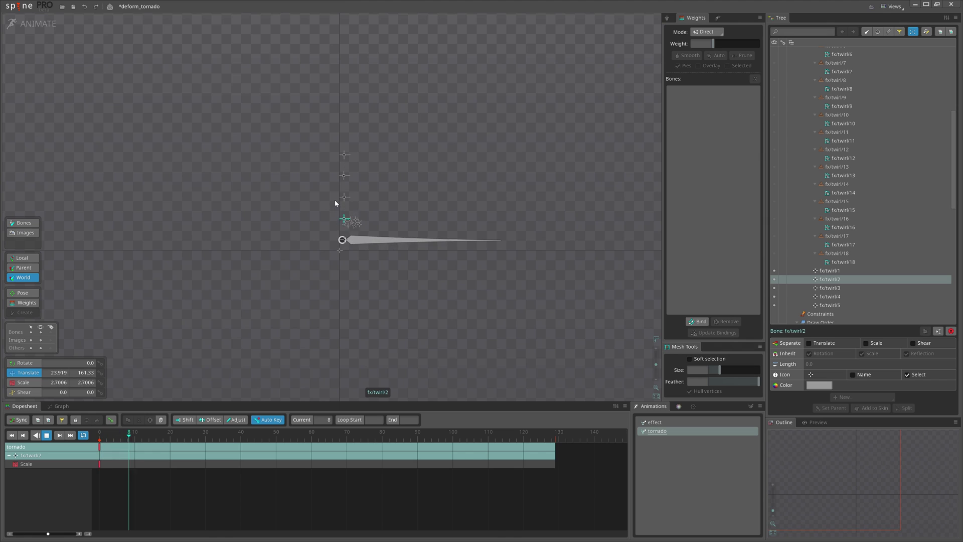
Step: Inspect the fx/twirl/1 mesh and twirl bone, scrub to about frame 31, then open ground_break1
left_click(336, 202)
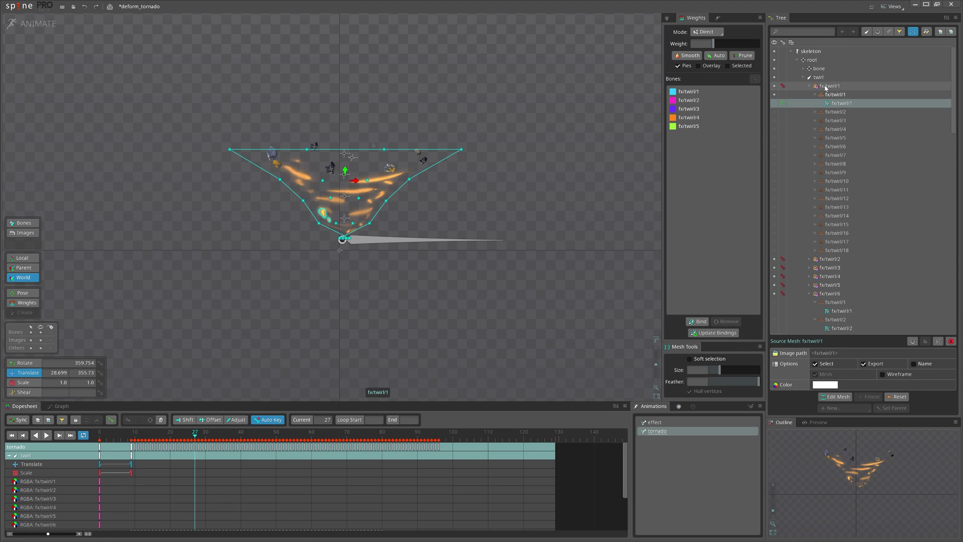
key("Escape")
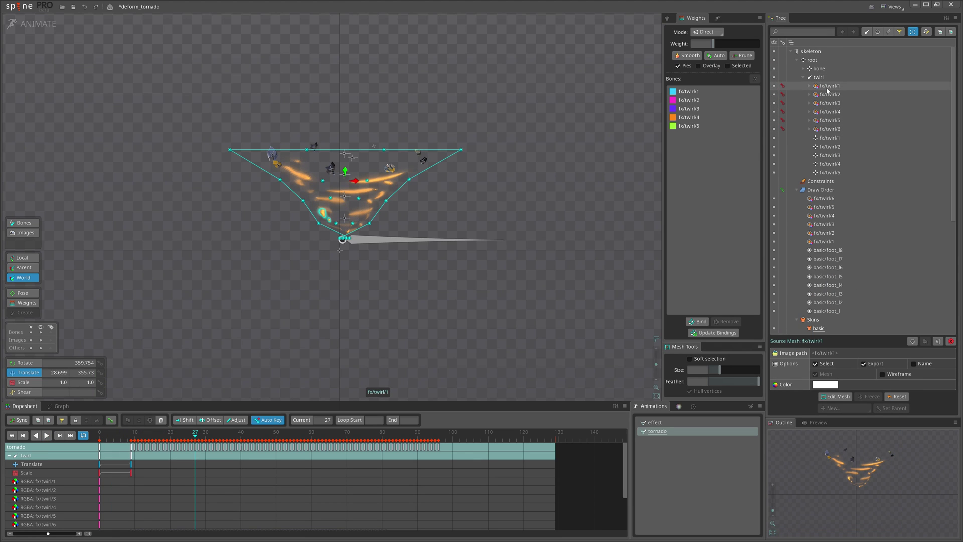
left_click(819, 77)
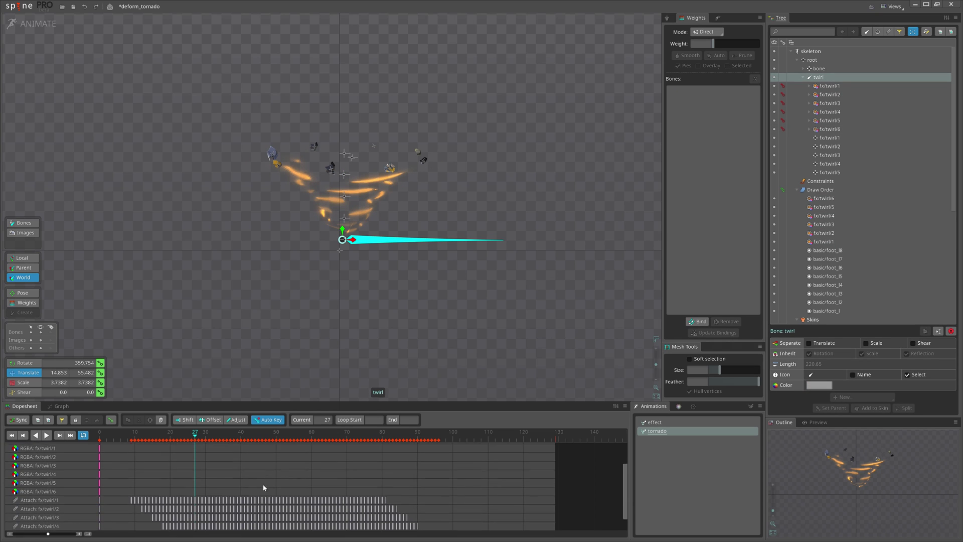
scroll(264, 493, "down", 2)
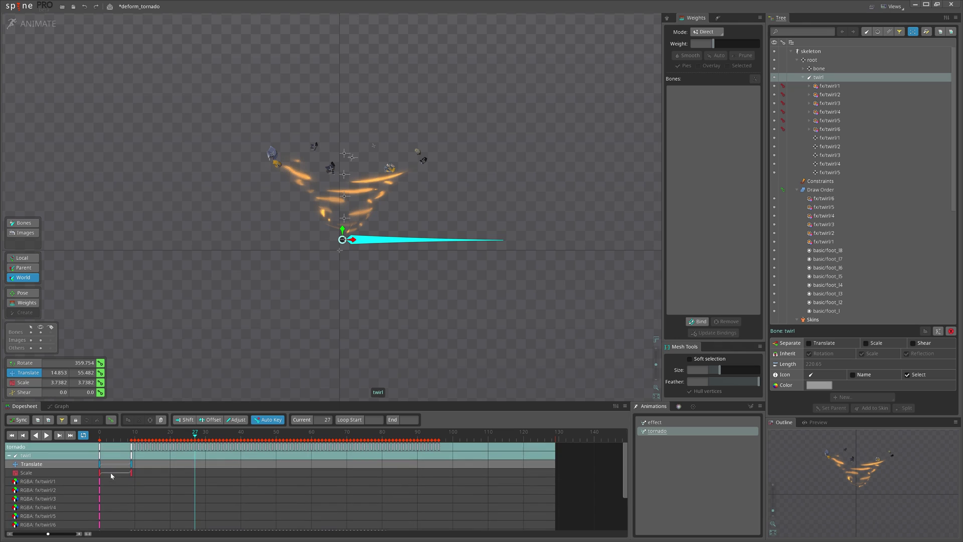
left_click_drag(376, 346, 339, 362)
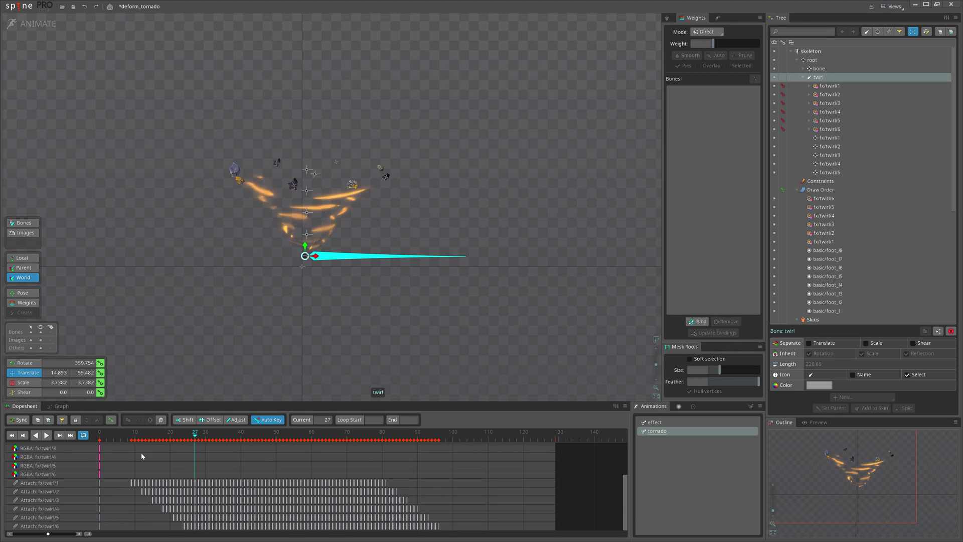
left_click(110, 439)
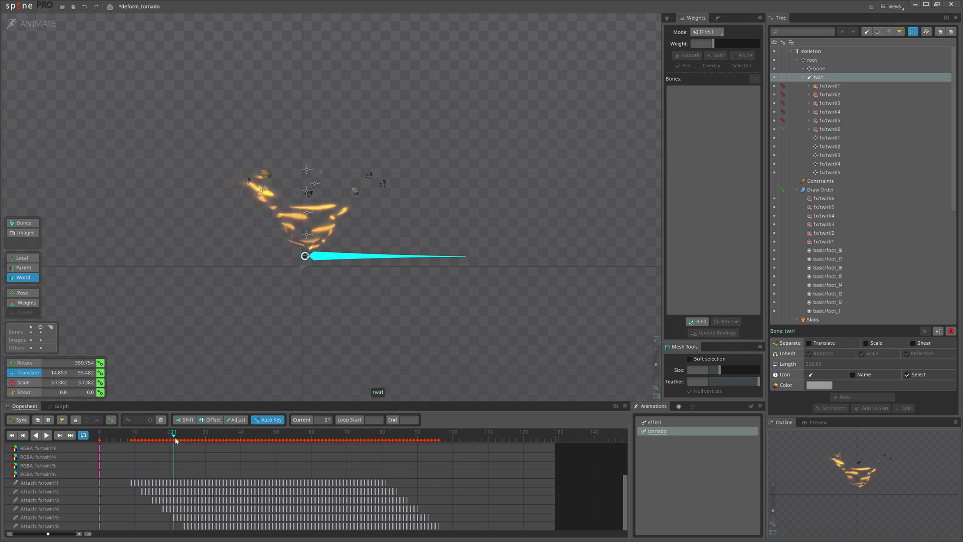
left_click_drag(178, 441, 205, 444)
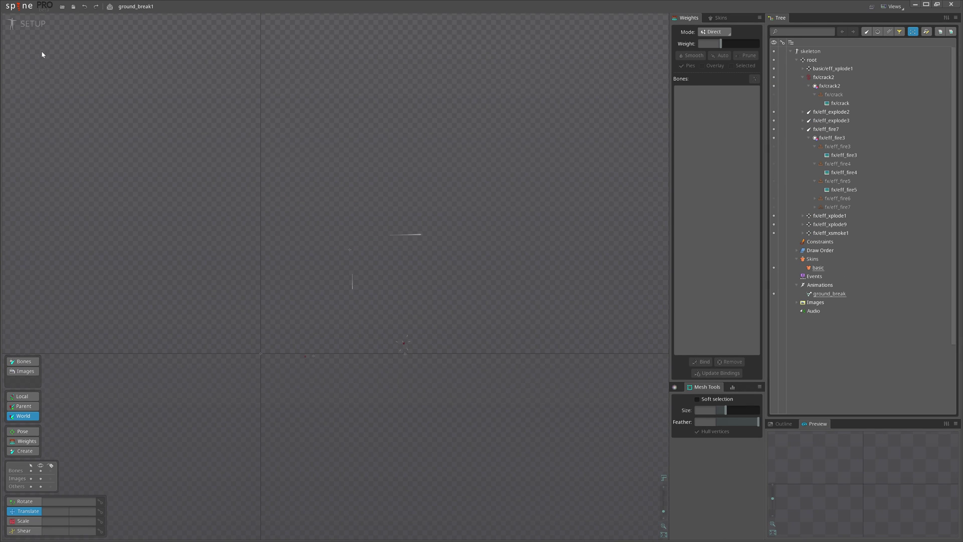
left_click(34, 23)
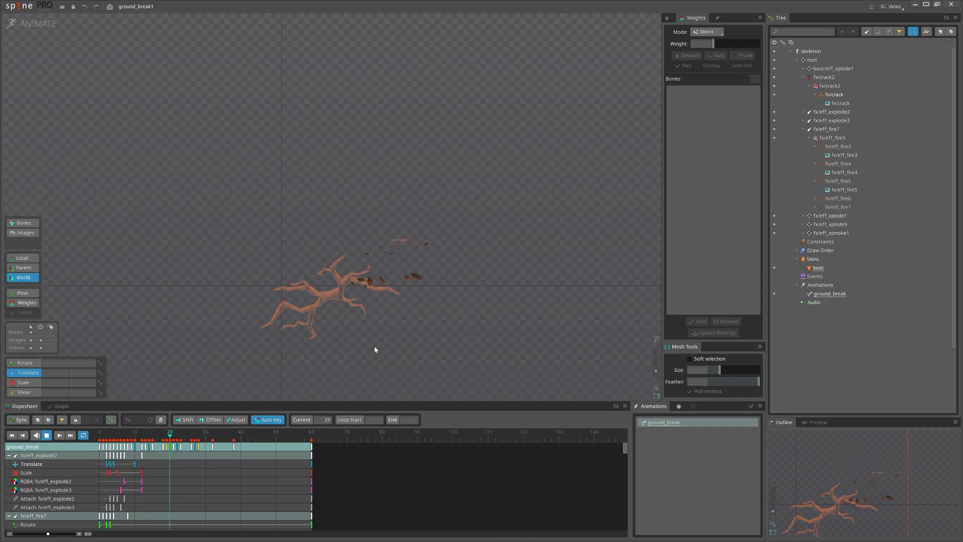
left_click_drag(133, 435, 125, 435)
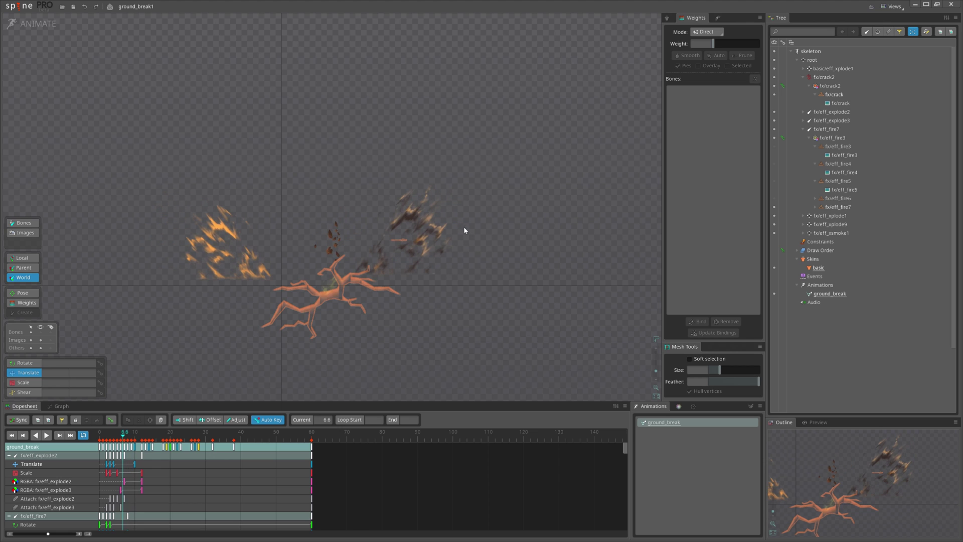
left_click(437, 226)
left_click(837, 144)
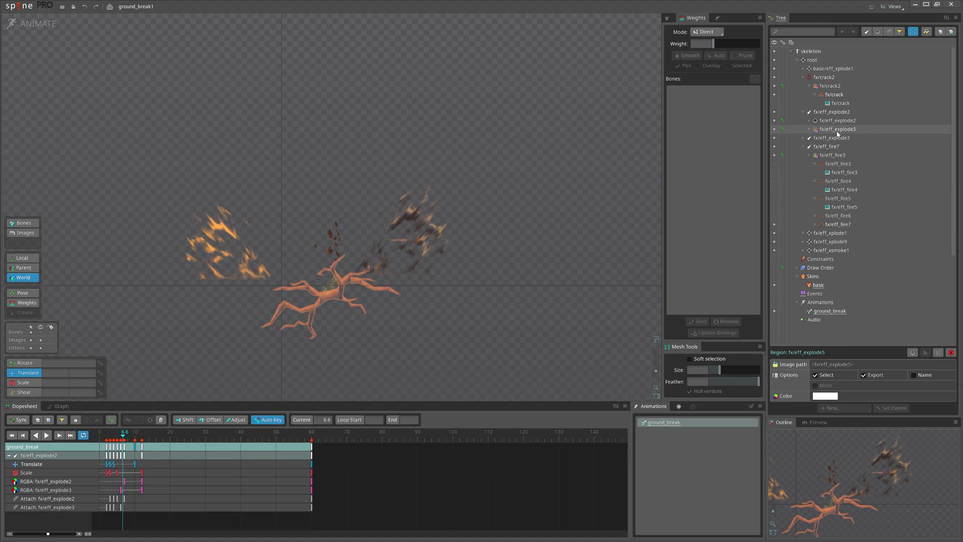
scroll(398, 255, "up", 2)
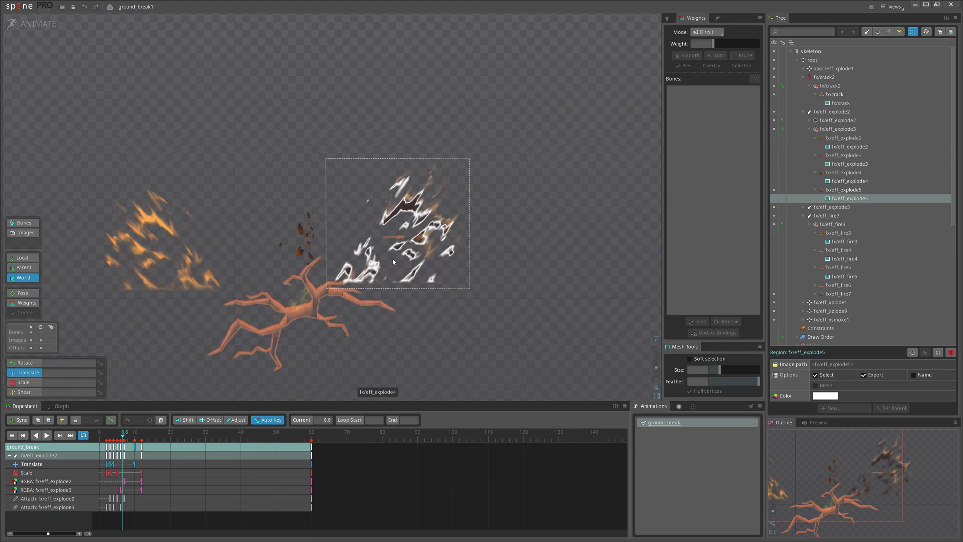
left_click(392, 258)
scroll(451, 256, "up", 2)
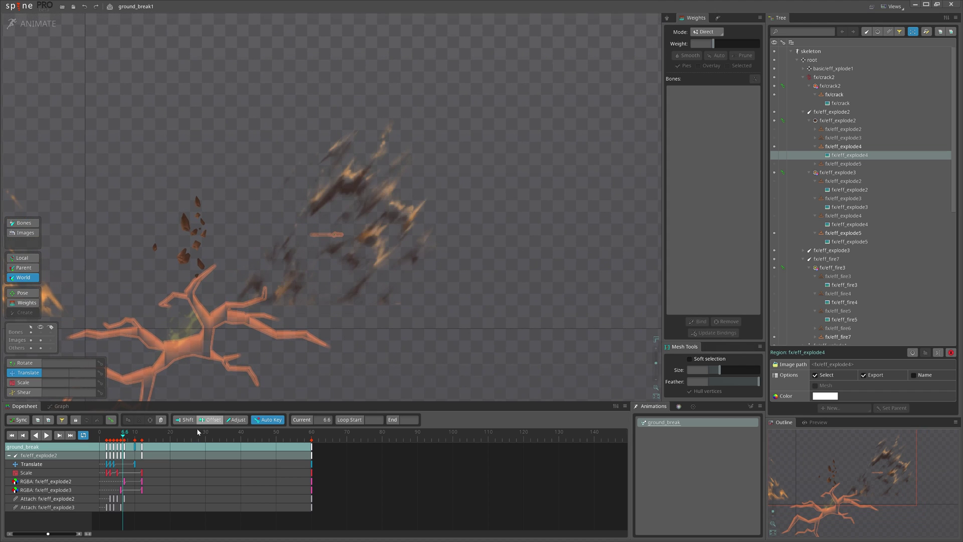
left_click(831, 112)
left_click_drag(490, 272, 460, 263)
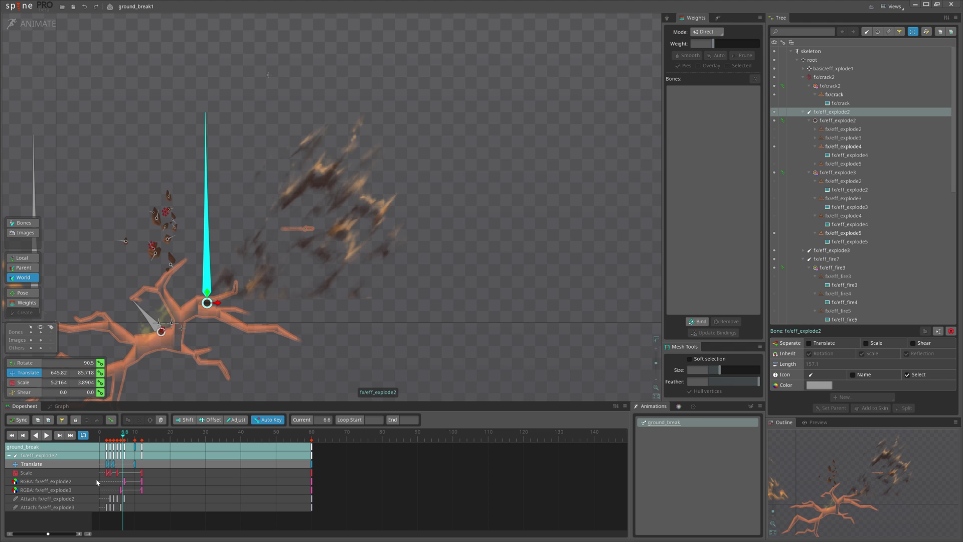
left_click_drag(105, 435, 119, 435)
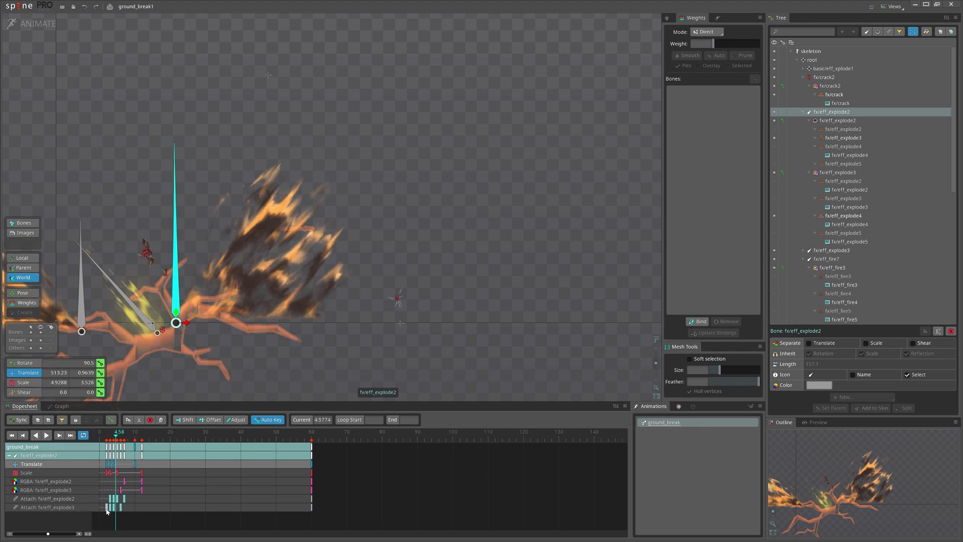
scroll(340, 354, "down", 3)
left_click_drag(119, 435, 118, 435)
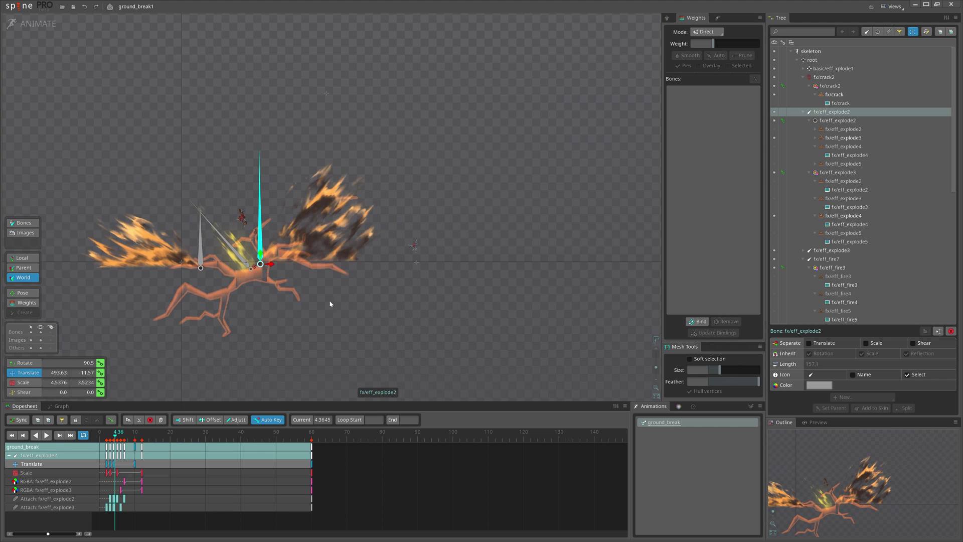
scroll(334, 348, "down", 2)
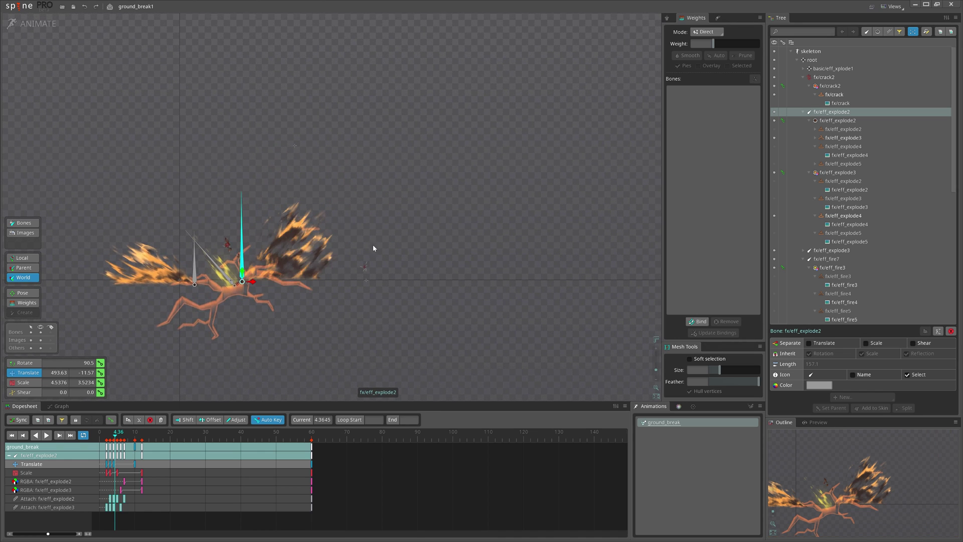
key("space")
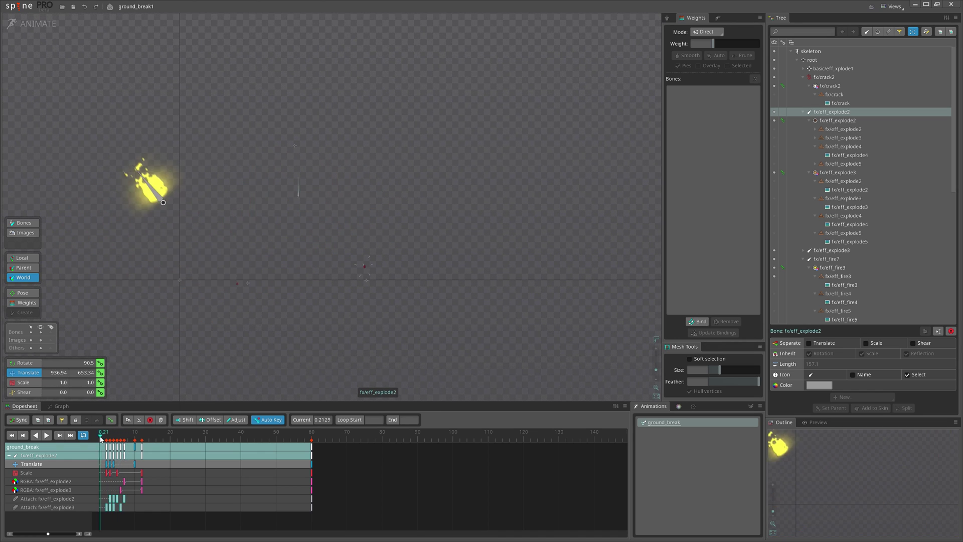
left_click(416, 282)
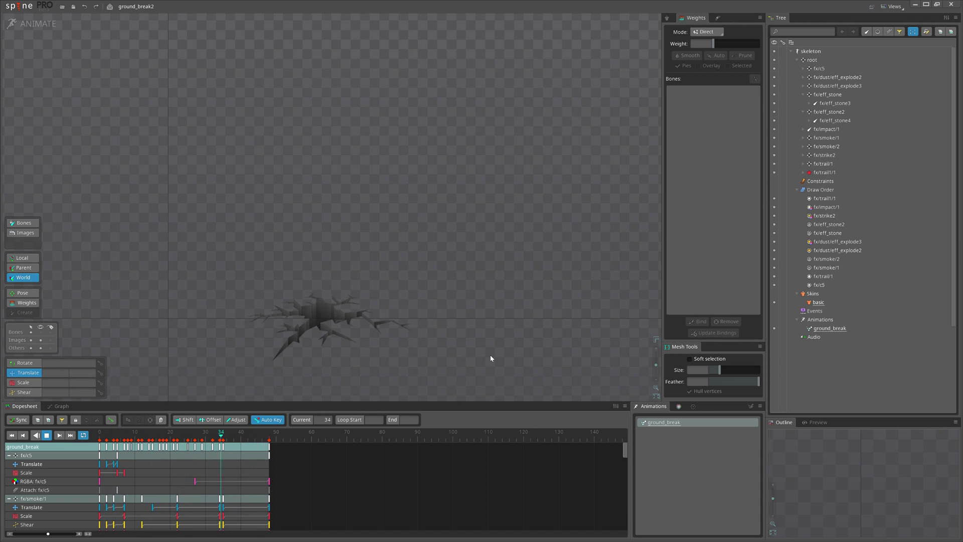
scroll(436, 299, "up", 2)
Step: Select the fx/eff_stone mesh, scrub the impact to frames 19 and 4, play it, then deselect
left_click(422, 293)
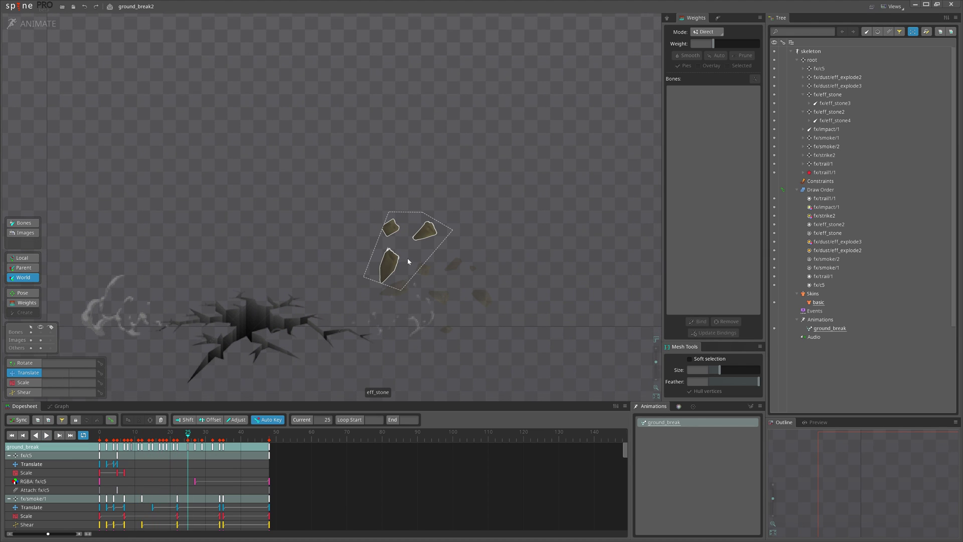
left_click(407, 259)
scroll(463, 330, "up", 3)
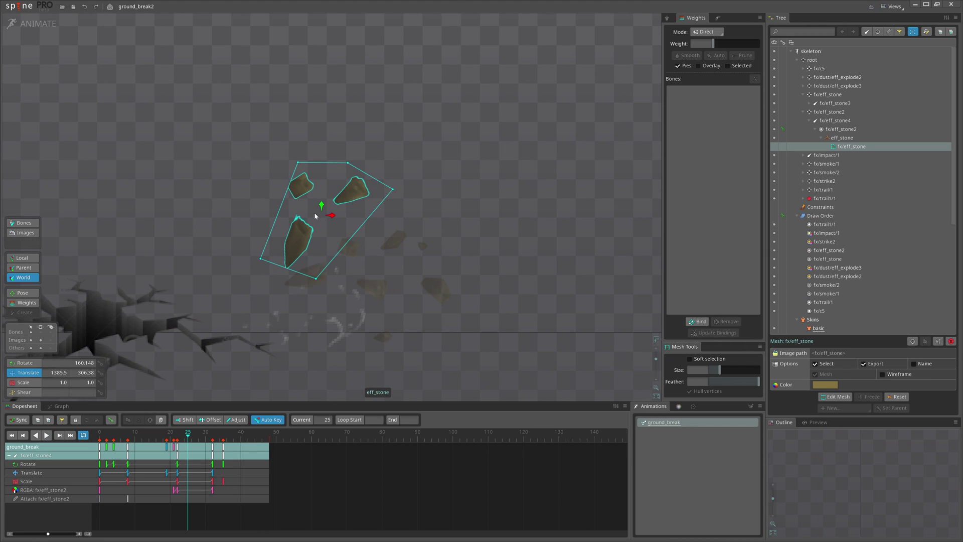
mouse_move(131, 437)
left_mouse_down()
mouse_move(166, 436)
mouse_move(124, 436)
left_mouse_up()
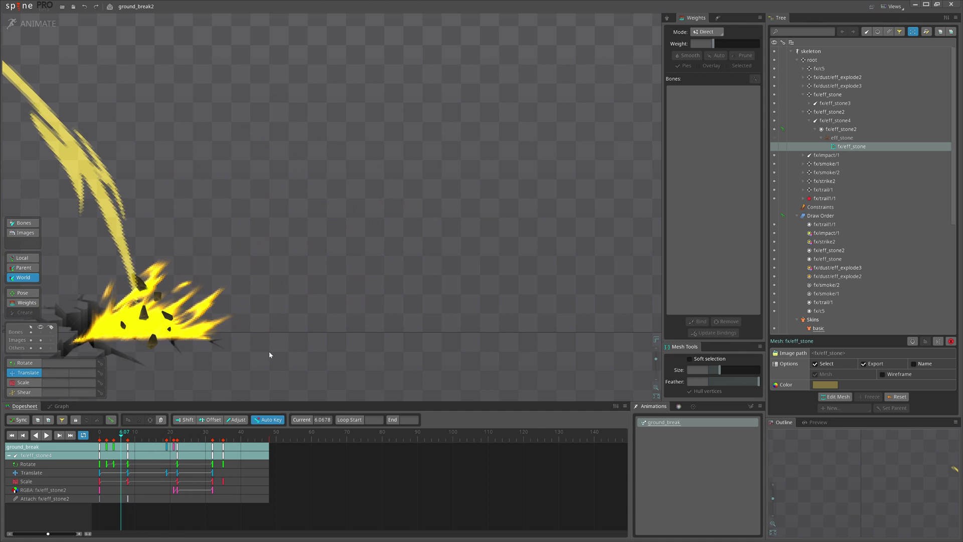
scroll(433, 306, "down", 3)
scroll(433, 307, "down", 2)
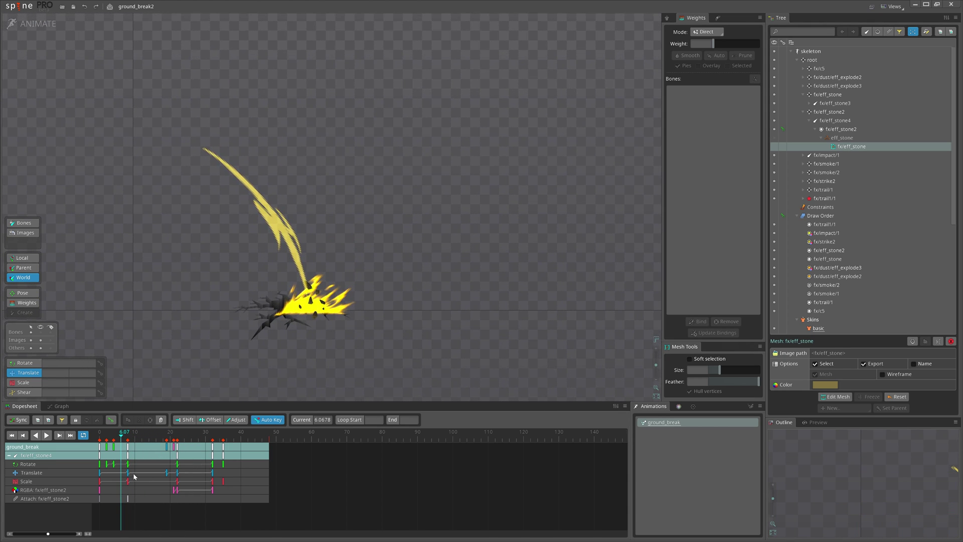
left_click(111, 437)
key("space")
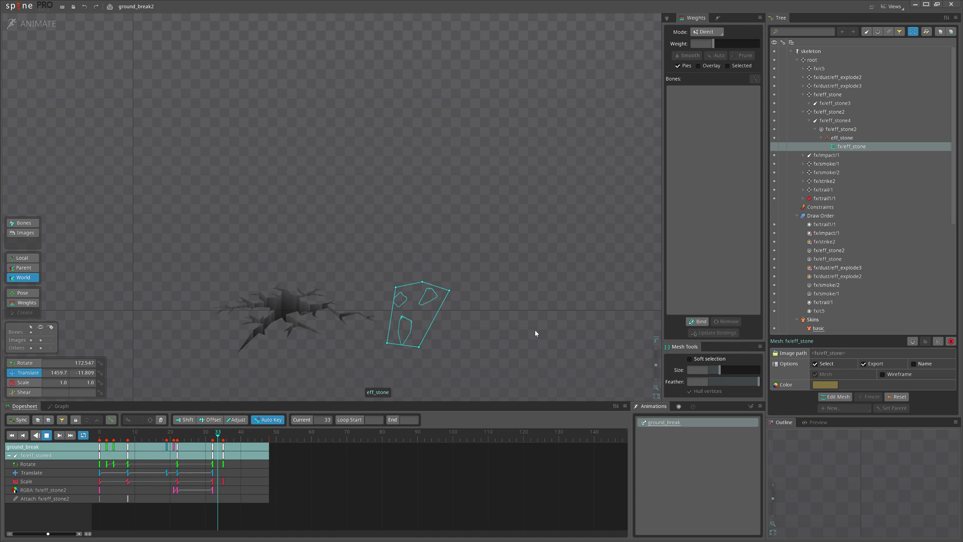
left_click(532, 330)
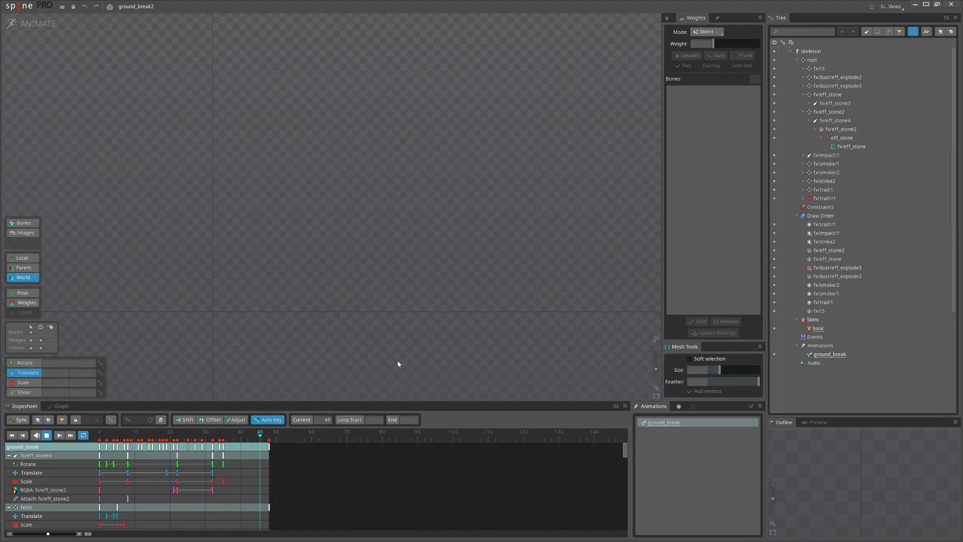
scroll(396, 356, "up", 2)
scroll(414, 316, "down", 1)
scroll(236, 270, "down", 1)
Step: Open ground_break1 from Recent Projects in Animate mode
left_click(19, 6)
mouse_move(33, 43)
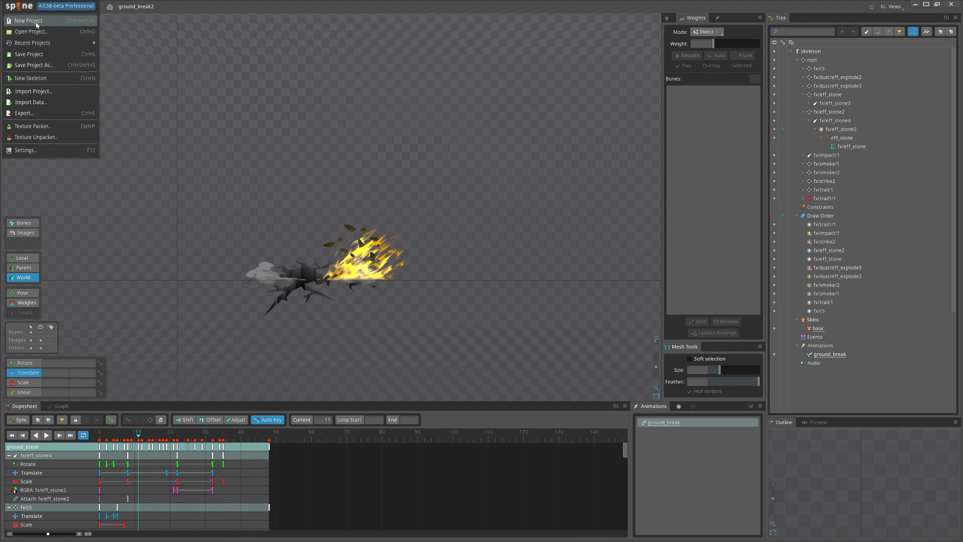
left_click(129, 48)
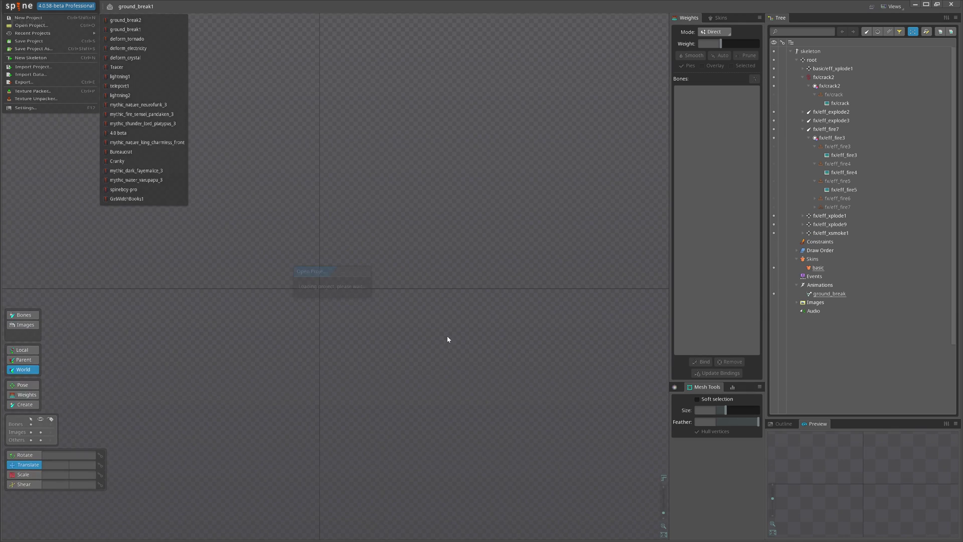
left_click(33, 25)
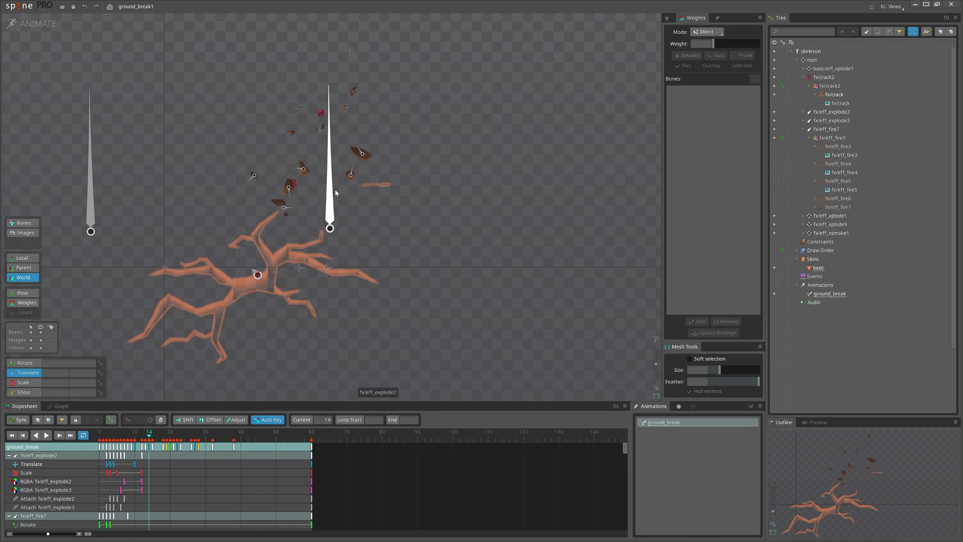
Step: Inspect the flying stone meshes, including fx/eff_xplode11, scrub to a later frame, and reopen Recent Projects
left_click_drag(541, 84, 301, 192)
scroll(293, 195, "up", 1)
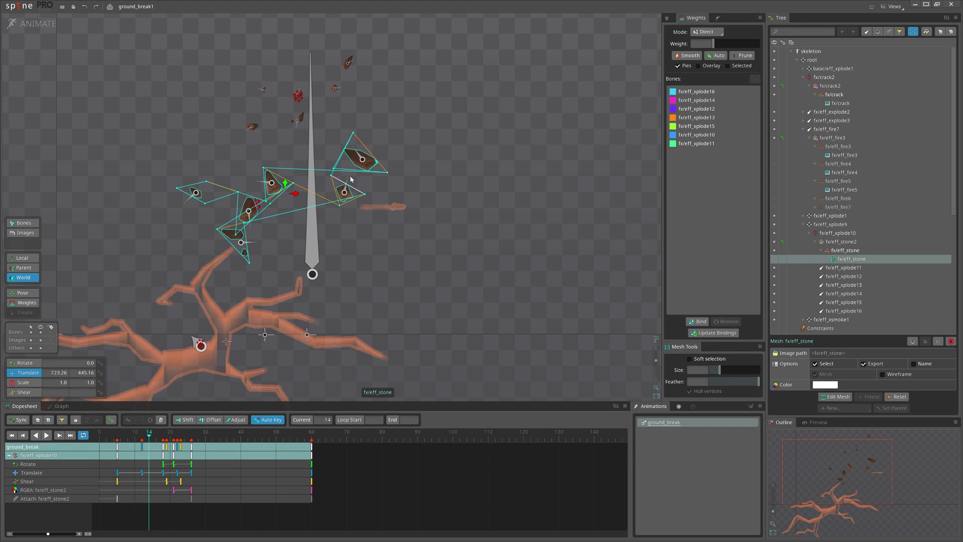
left_click_drag(367, 194, 299, 159)
left_click(44, 25)
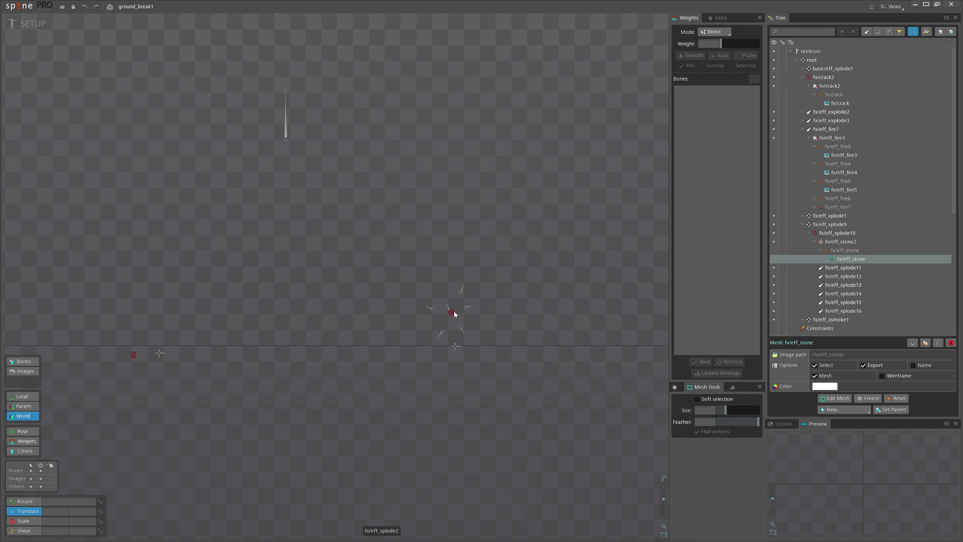
left_click(27, 24)
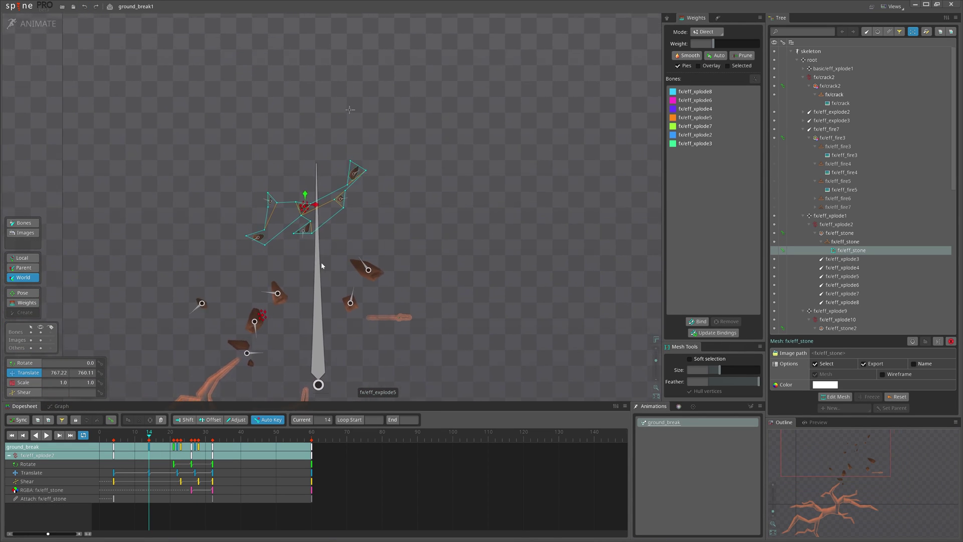
scroll(301, 189, "down", 3)
left_click(262, 210)
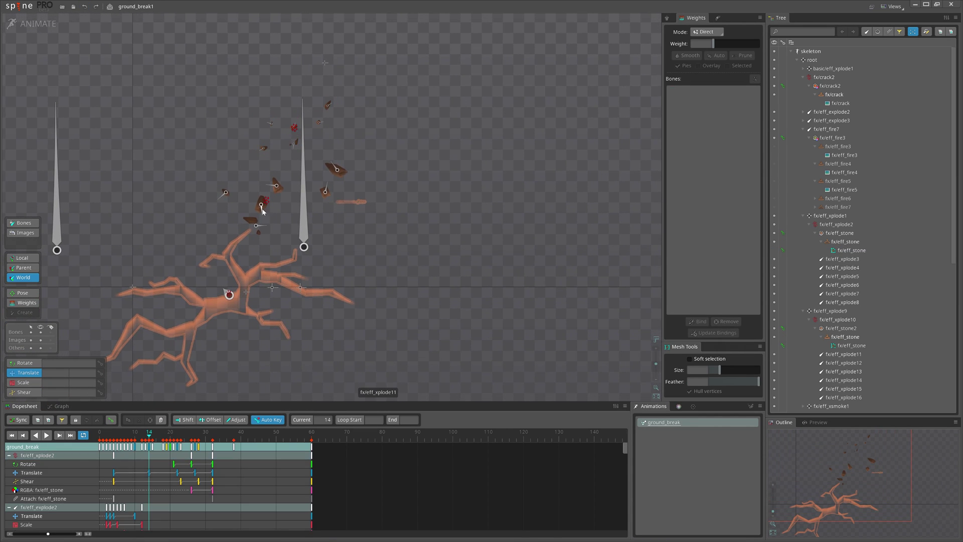
left_click_drag(181, 434, 158, 434)
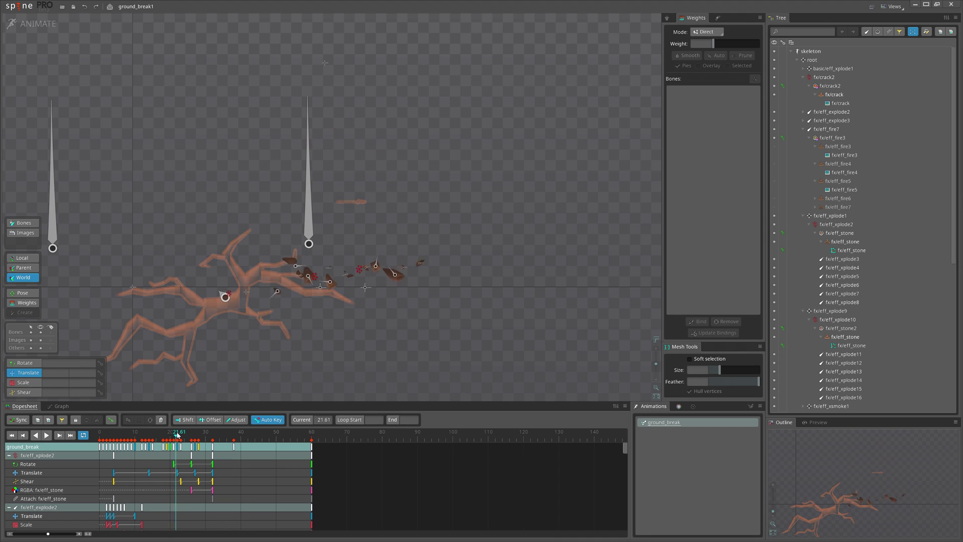
left_click(17, 6)
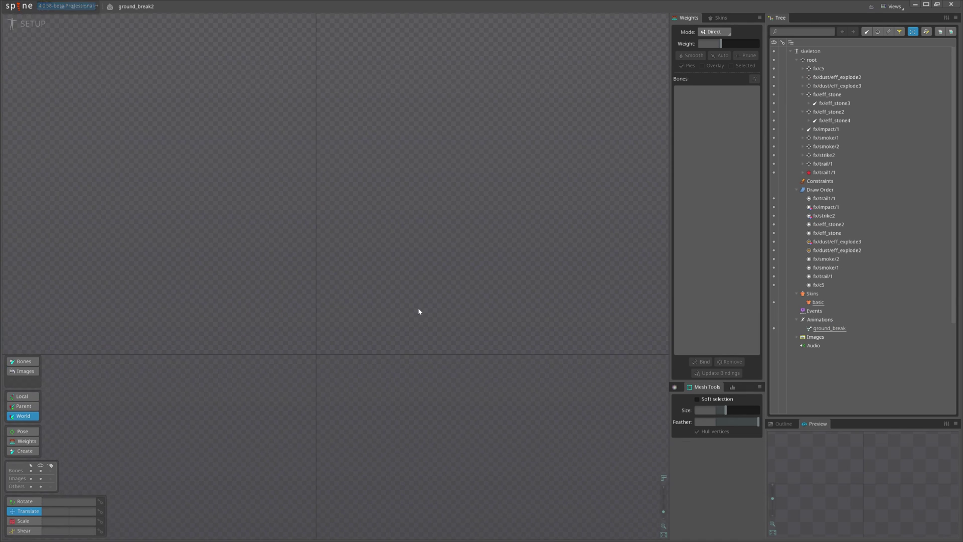
Step: Play ground_break2's ground_break animation in Animate mode
left_click(30, 24)
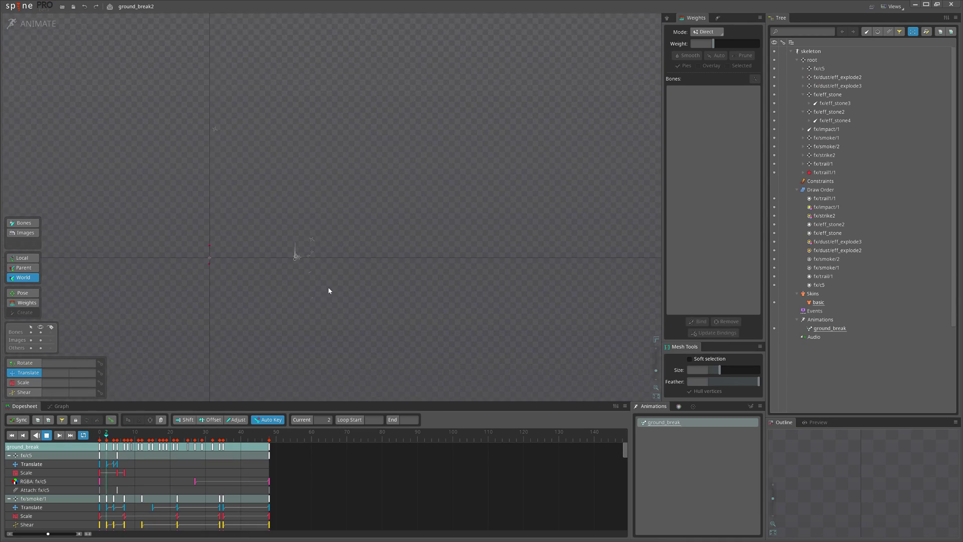
key("d")
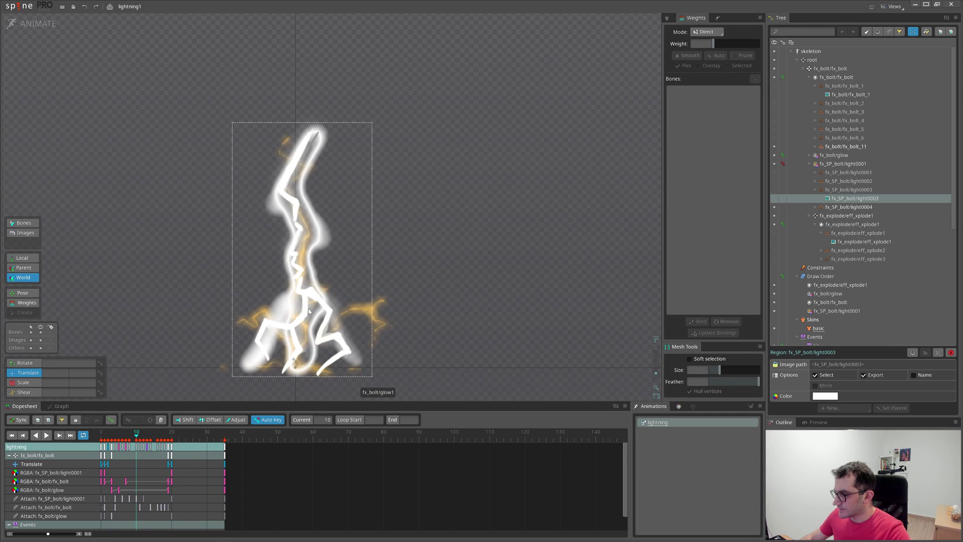
Step: Select the bolt glow and fx_SP_bolt/light0004 images, checking lightning frames 8 through 10
left_click(295, 330)
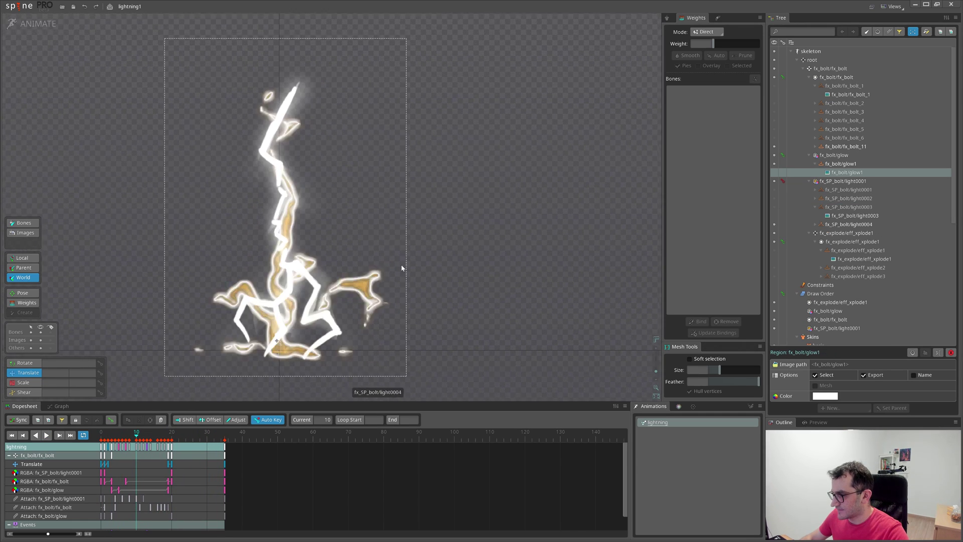
scroll(405, 273, "up", 3)
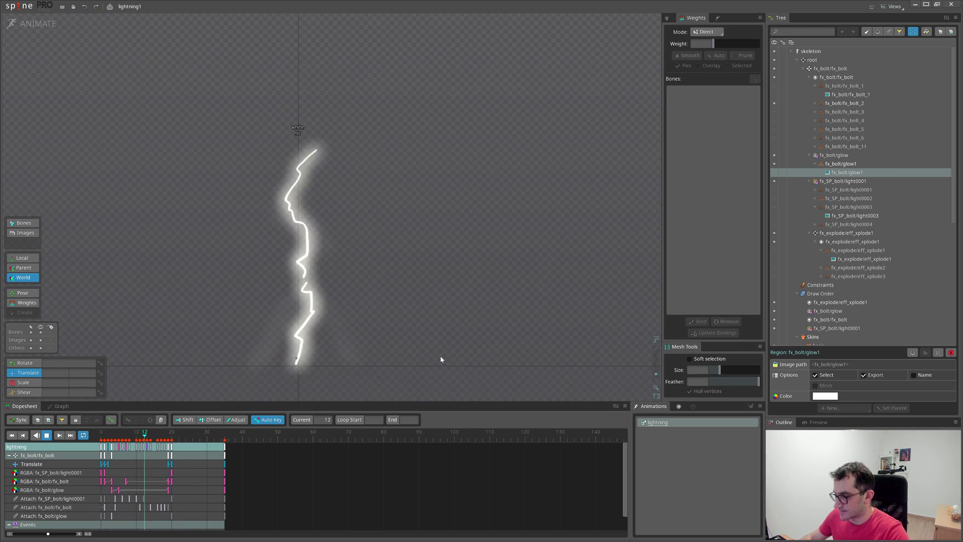
left_click(46, 435)
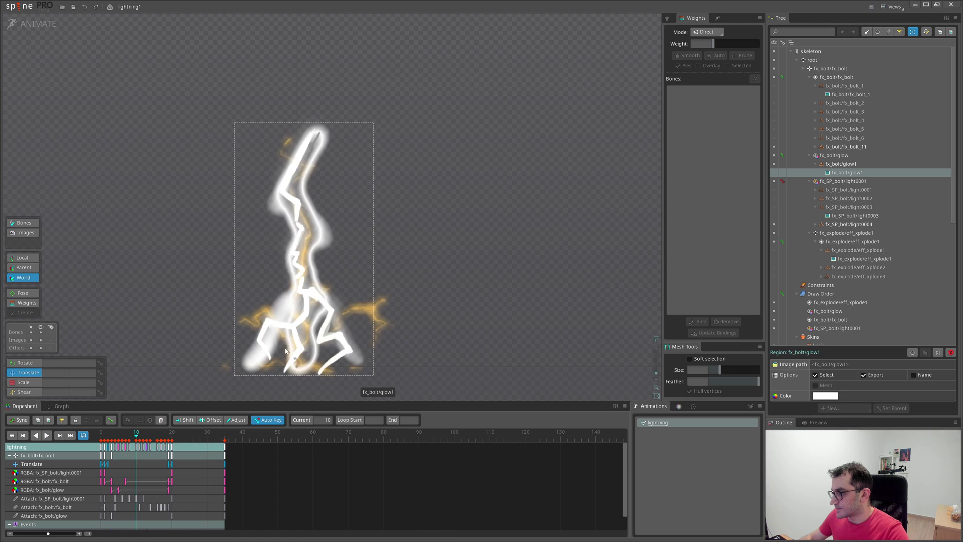
left_click(389, 310)
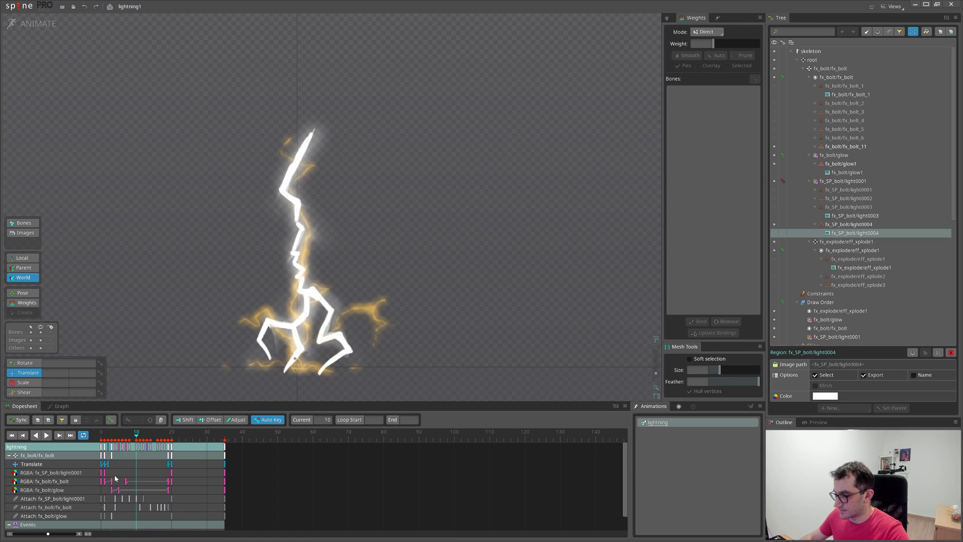
left_click(129, 437)
mouse_move(128, 437)
left_mouse_down()
mouse_move(138, 436)
mouse_move(124, 438)
left_mouse_up()
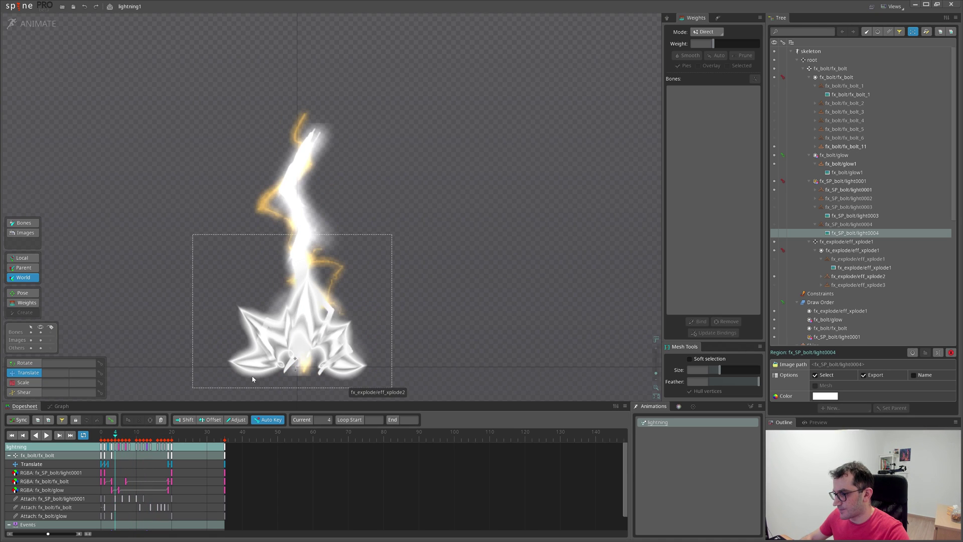
Step: Play the lightning, select the eff_xplode1 and fx_bolt_1 images, and scrub frames 6 to 12
left_click(324, 301)
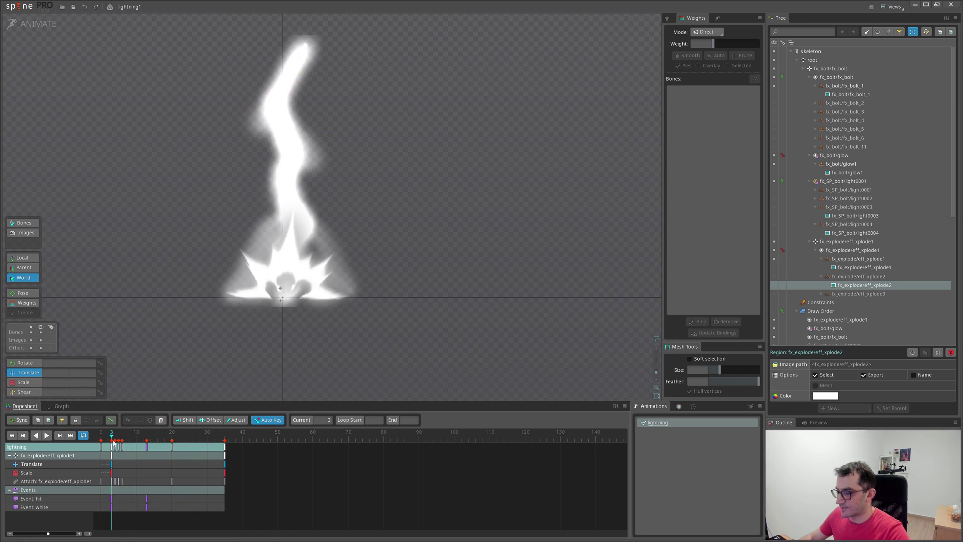
left_click(281, 294)
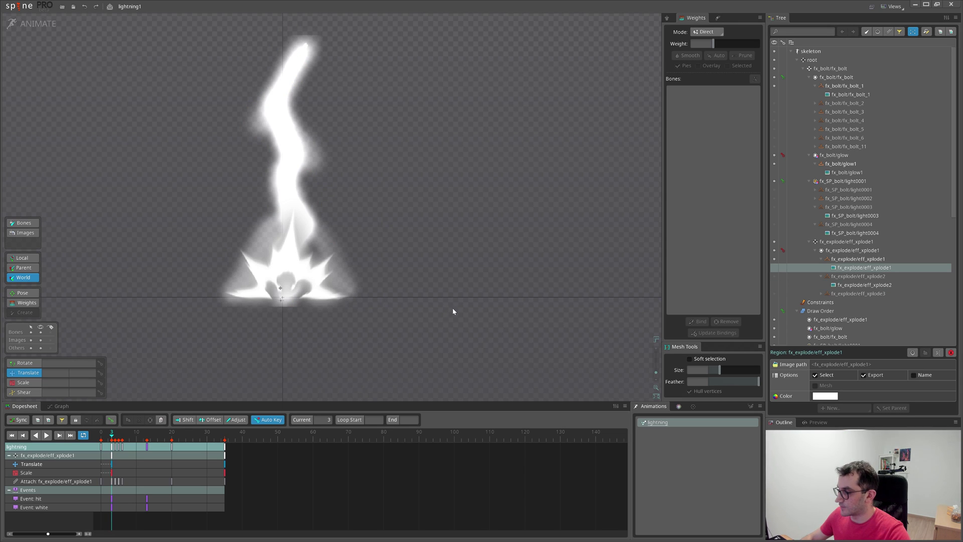
left_click(297, 157)
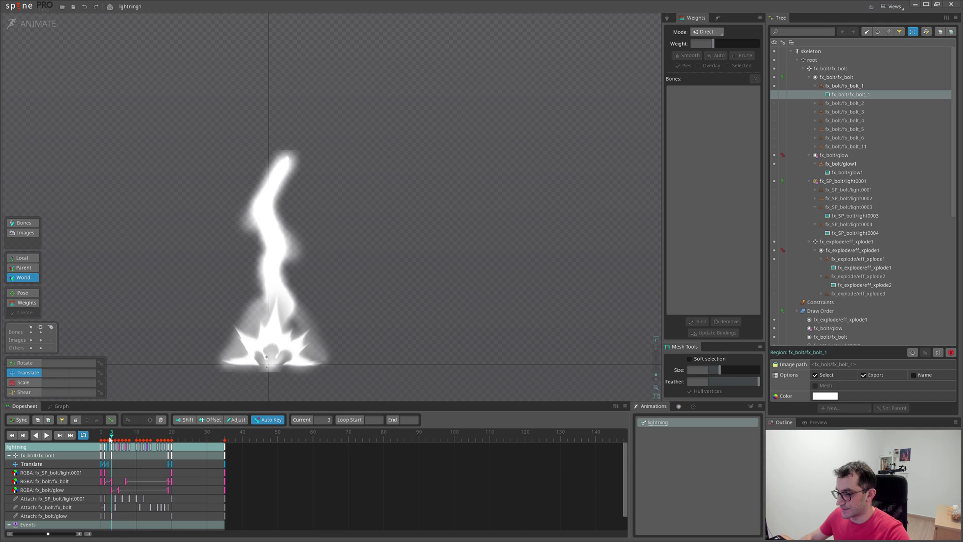
left_click(125, 438)
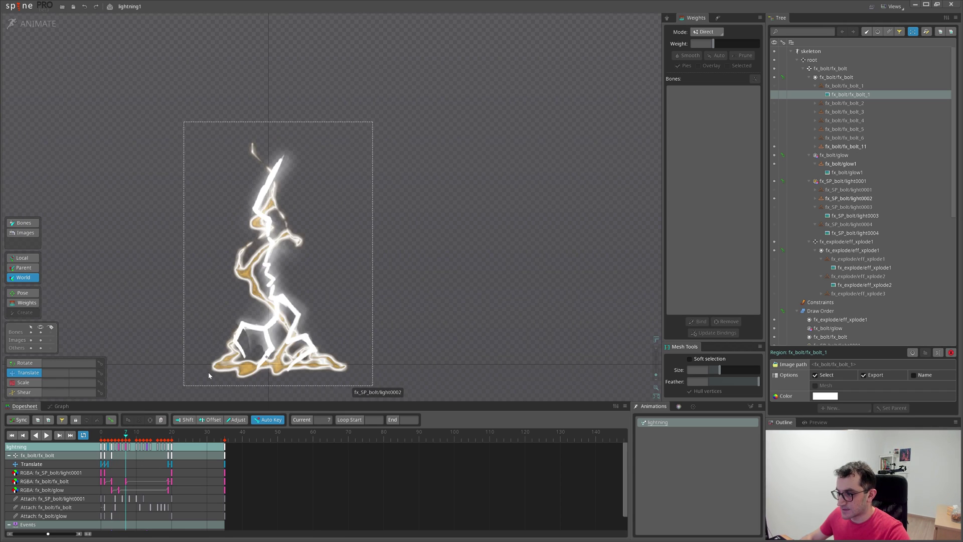
left_click(143, 438)
left_click_drag(142, 438, 111, 438)
scroll(255, 301, "up", 3)
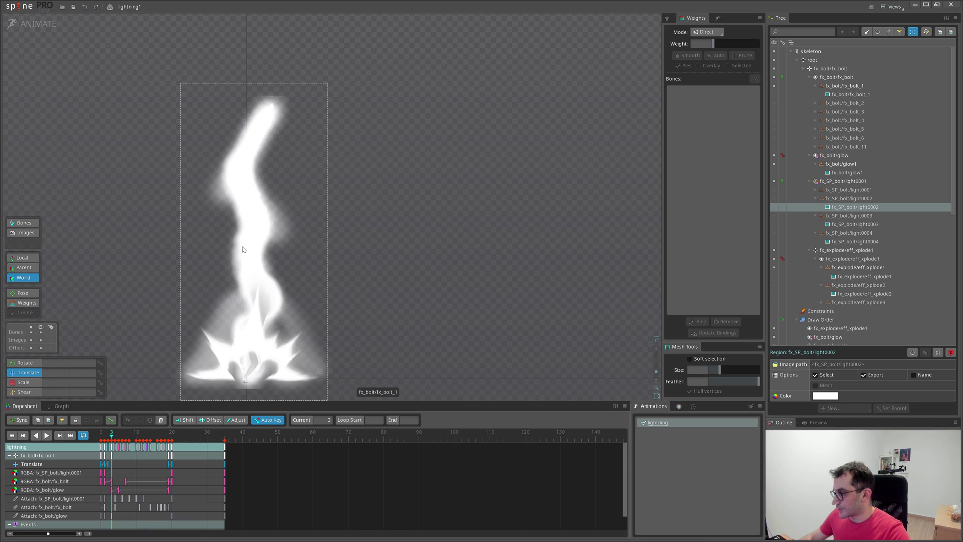
left_click(123, 435)
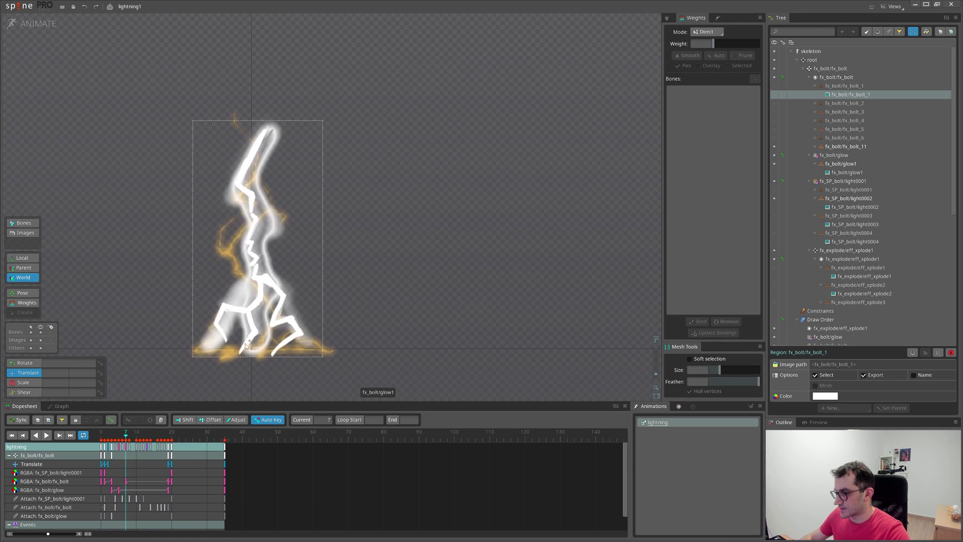
left_click_drag(143, 439, 136, 439)
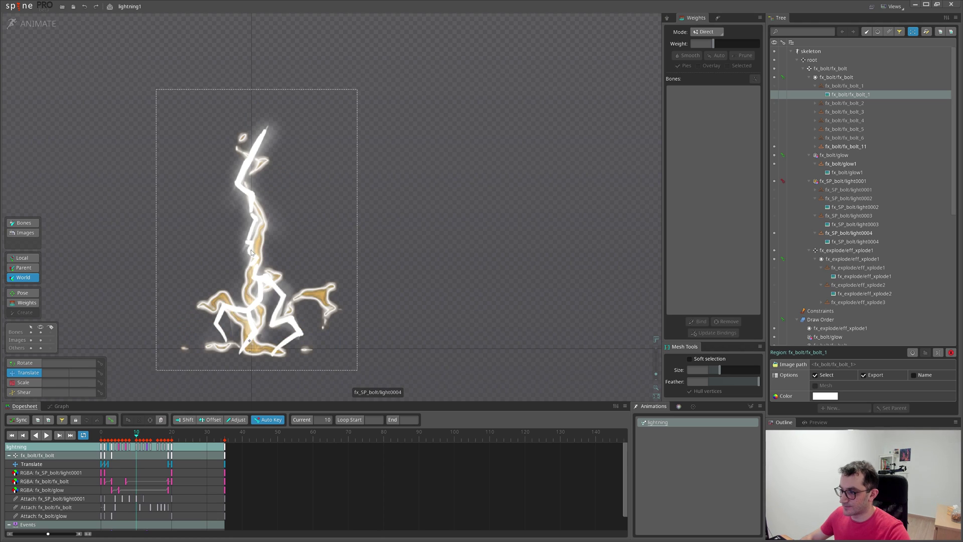
scroll(244, 280, "up", 2)
scroll(361, 301, "down", 4)
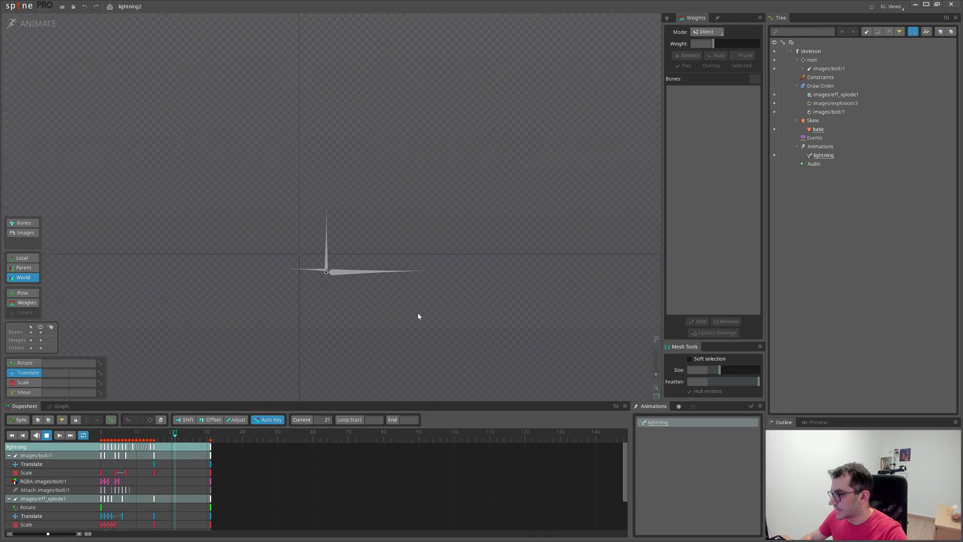
Step: Inspect the explosion/7 frame, eff_xplode1 image and root bone in lightning2, scrubbing slightly forward
left_click(379, 323)
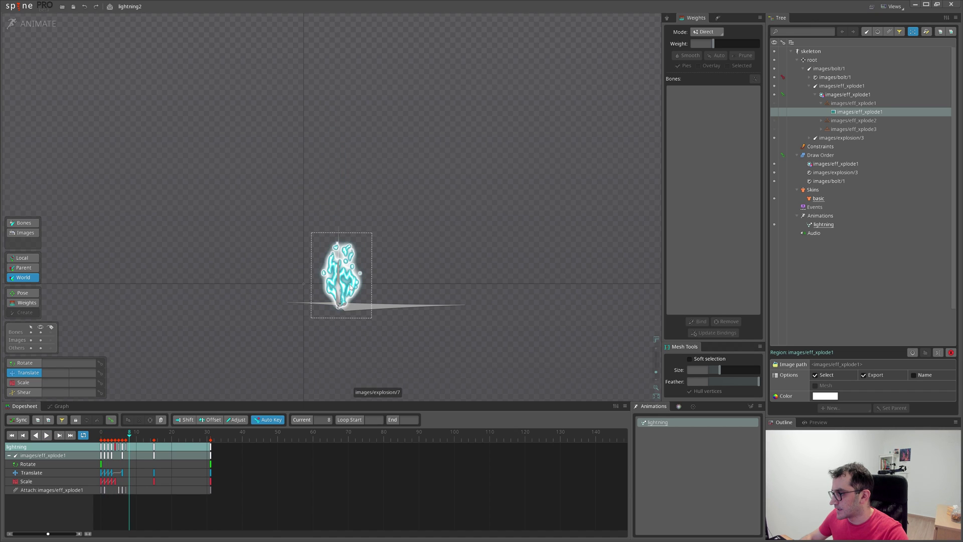
left_click(367, 299)
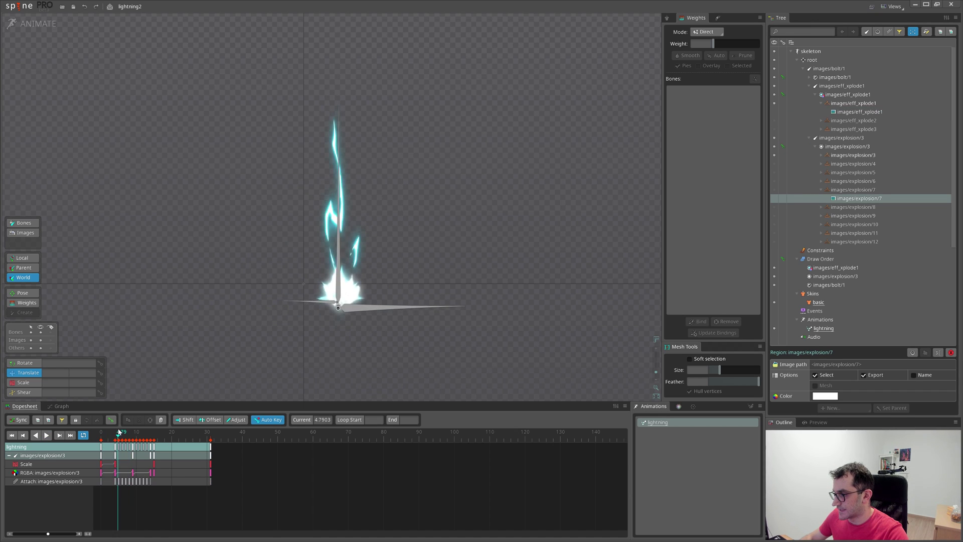
left_click(336, 305)
left_click(306, 297)
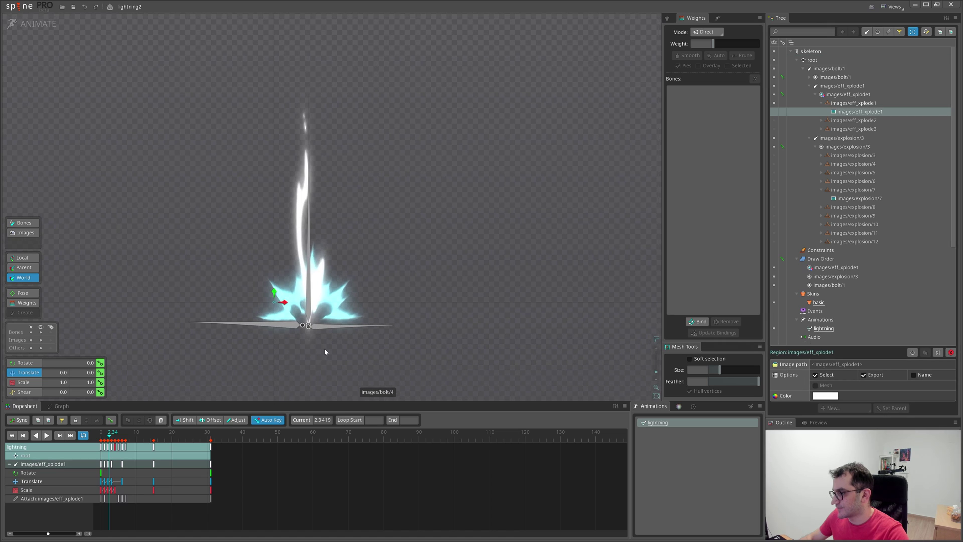
left_click_drag(112, 434, 130, 434)
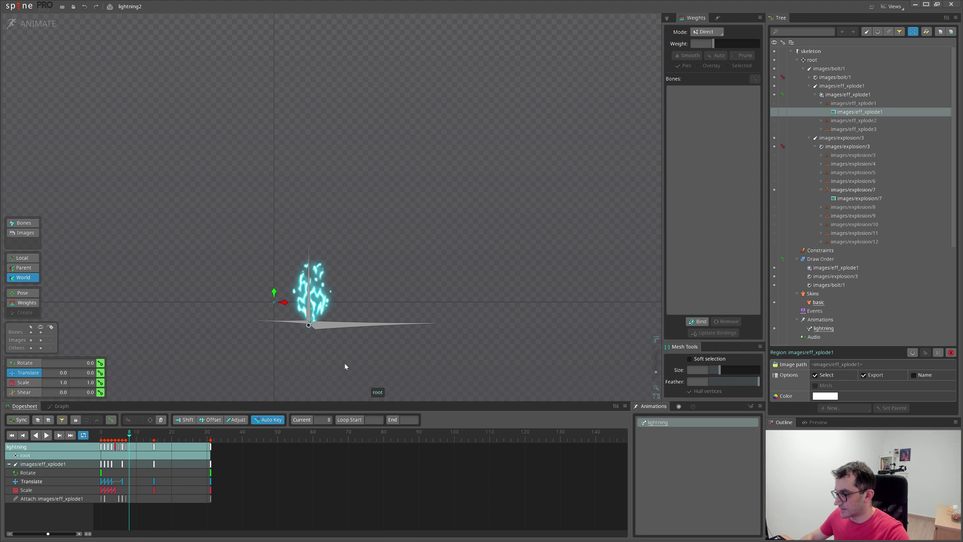
scroll(317, 293, "up", 3)
Step: Check explosion frame 8, scrub to around frame 15, and play the animation again
left_click(288, 275)
left_click_drag(130, 435, 130, 435)
left_click(289, 274)
scroll(331, 258, "down", 2)
left_click_drag(140, 438, 156, 434)
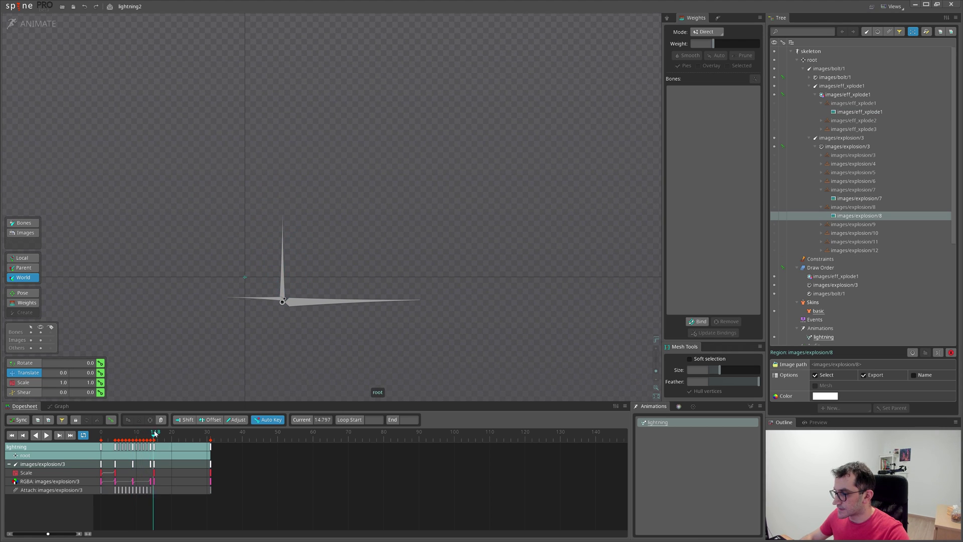
key("space")
key("ctrl+Return")
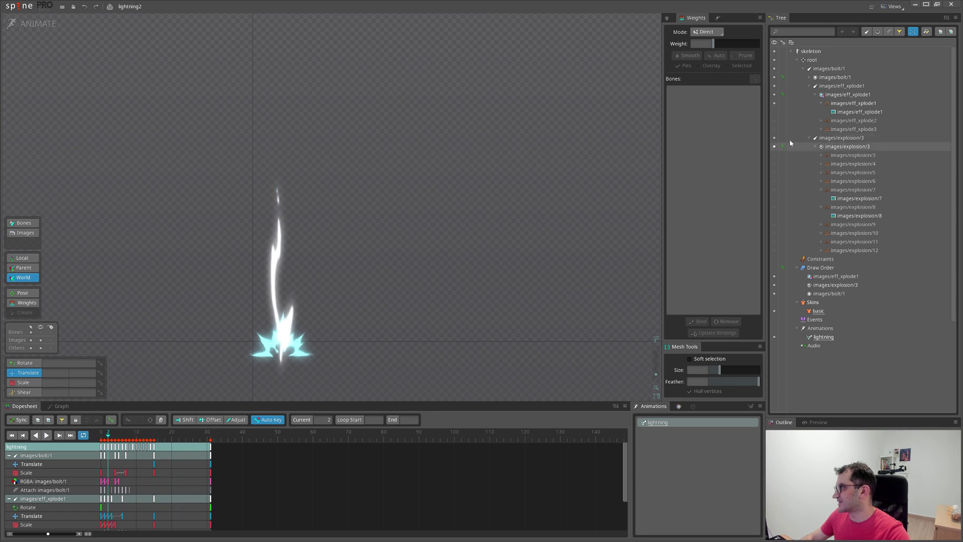
Step: Duplicate the images/bolt/1 bone in Setup mode to create images/bolt/2
left_click(799, 60)
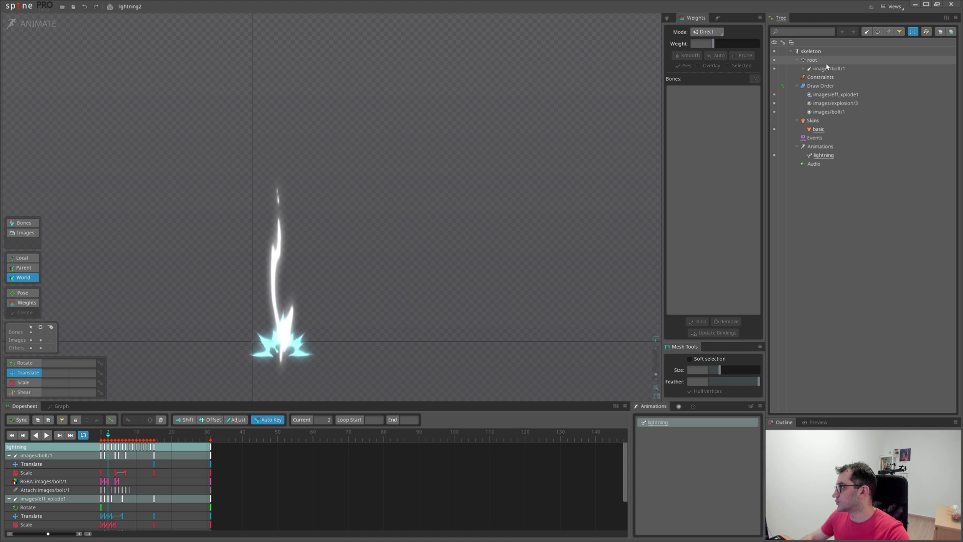
left_click(798, 60)
left_click(828, 69)
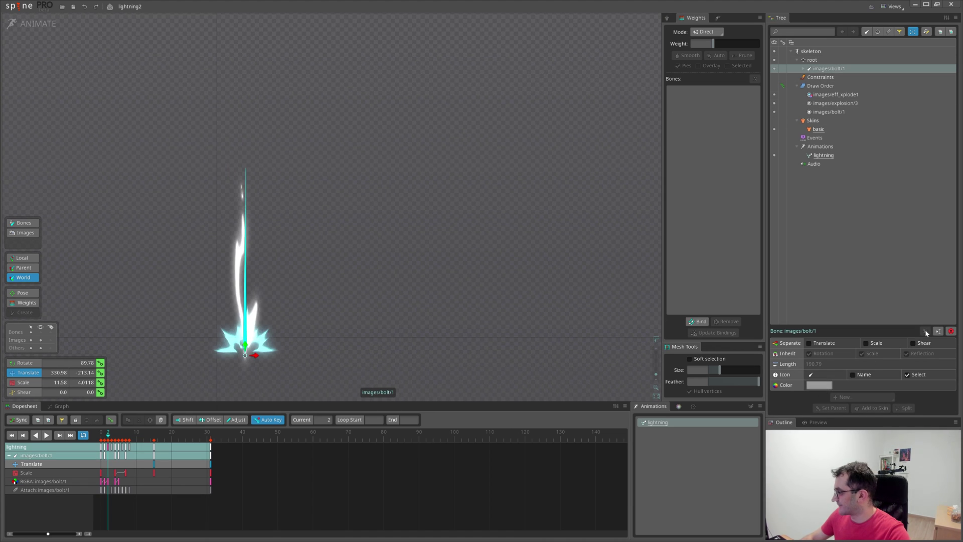
left_click(38, 23)
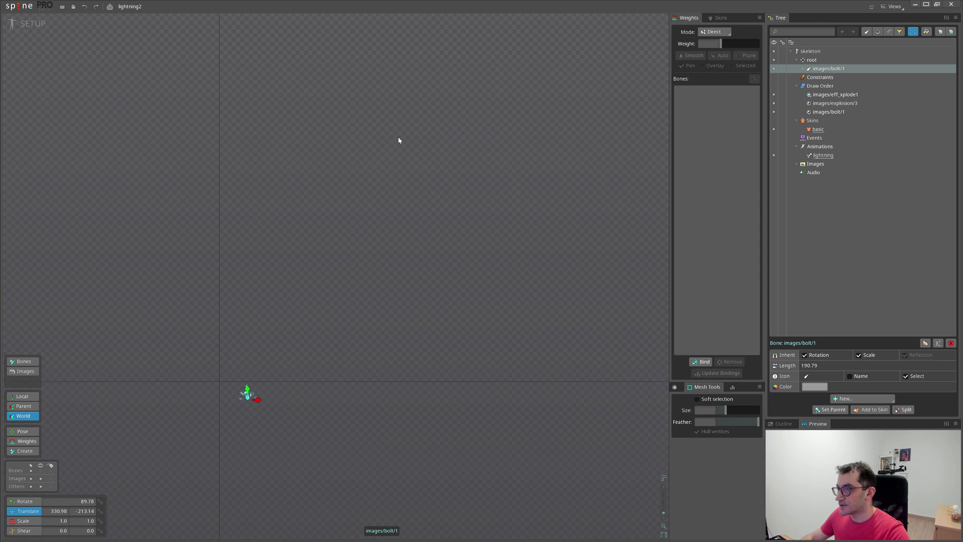
left_click(926, 344)
left_click(322, 294)
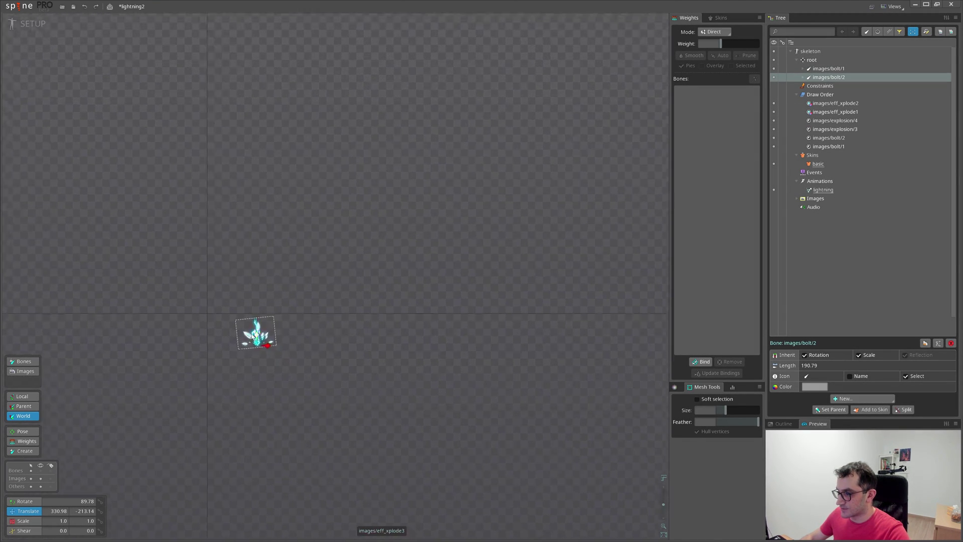
scroll(256, 335, "up", 3)
Step: Preview the duplicate in Animate mode and adjust the bolt/2 and bolt/1 visibility
left_click(33, 23)
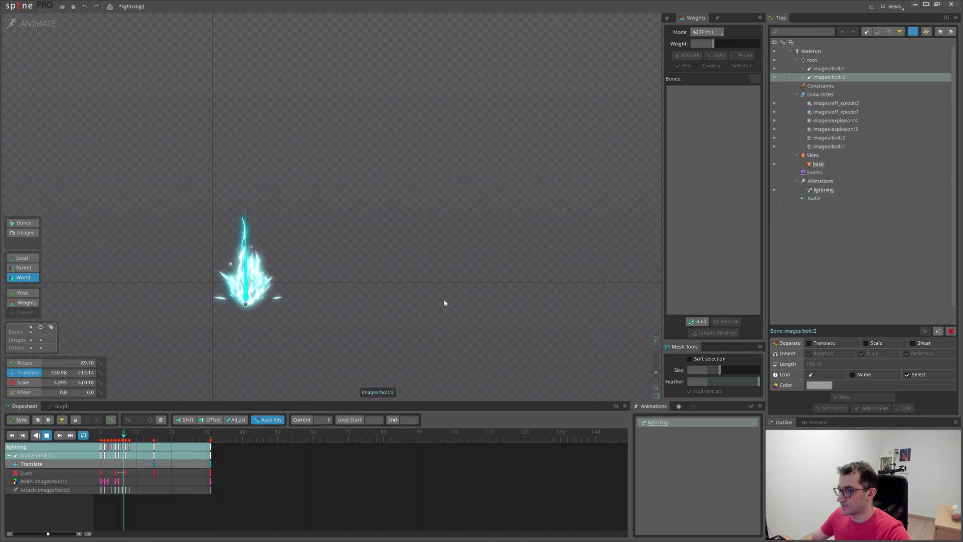
left_click(33, 23)
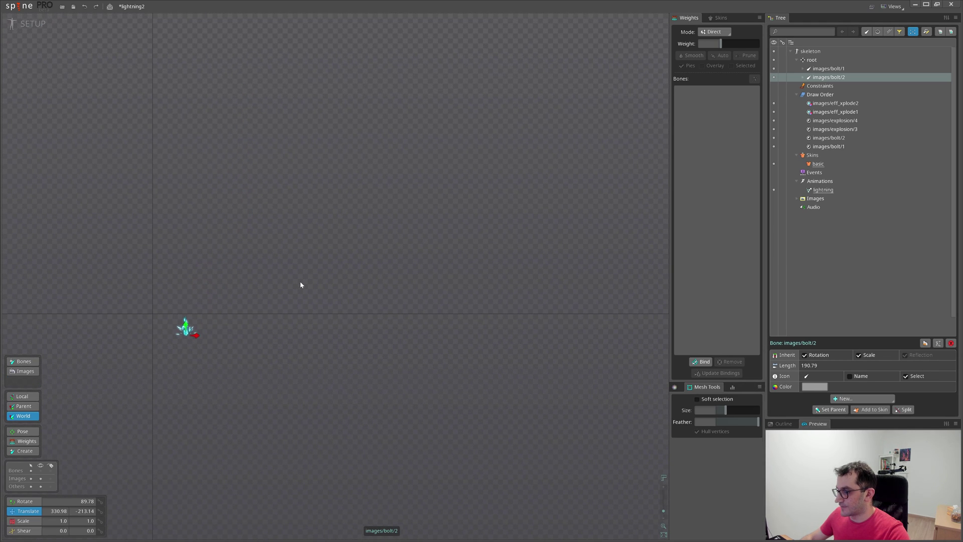
left_click(30, 24)
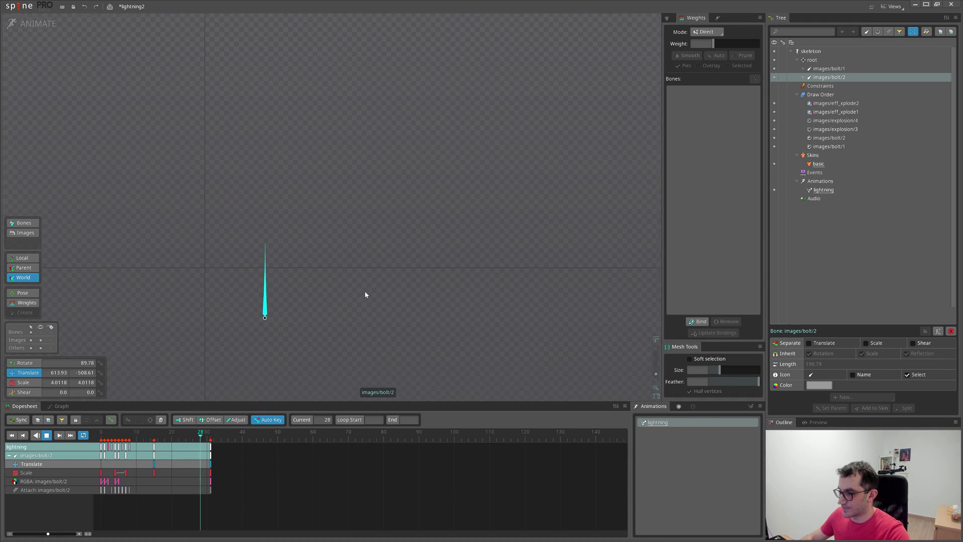
left_click(34, 24)
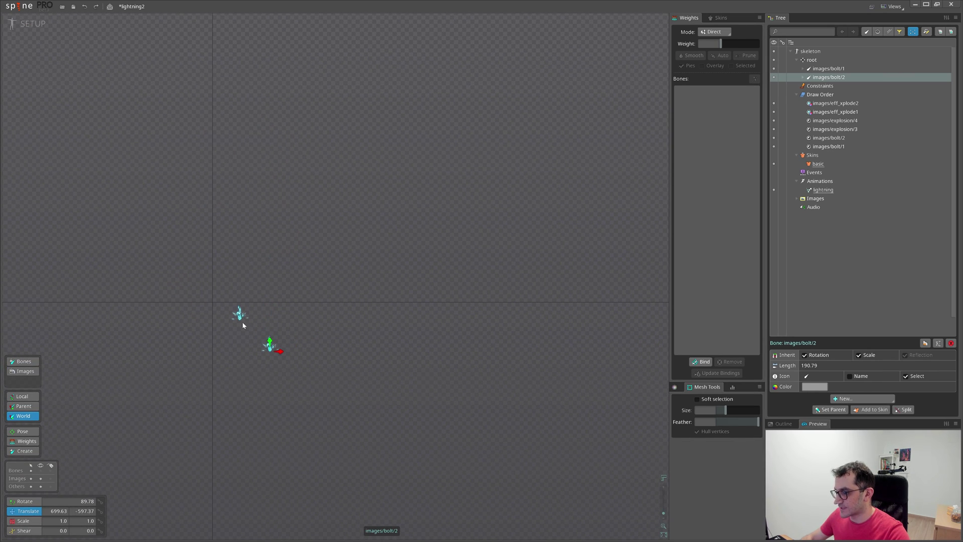
left_click(13, 27)
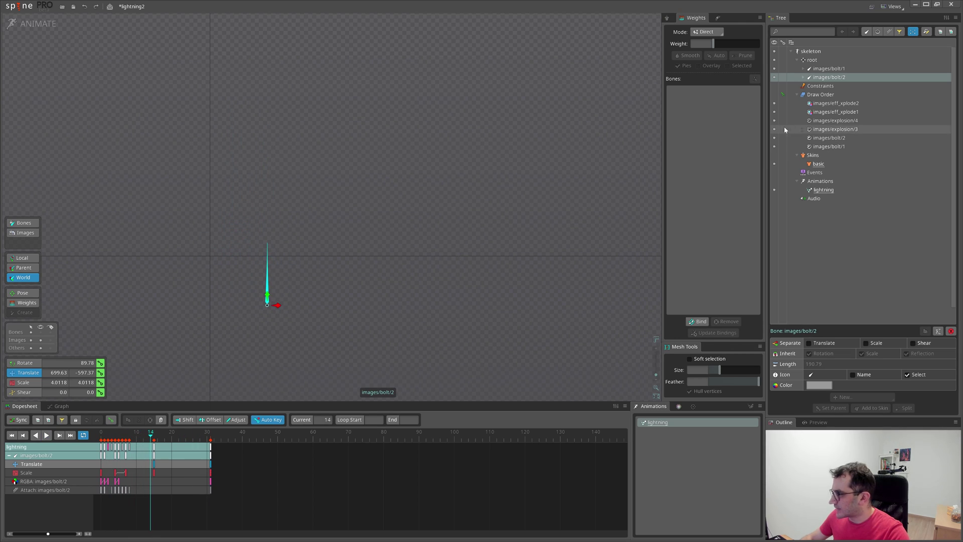
left_click(804, 77)
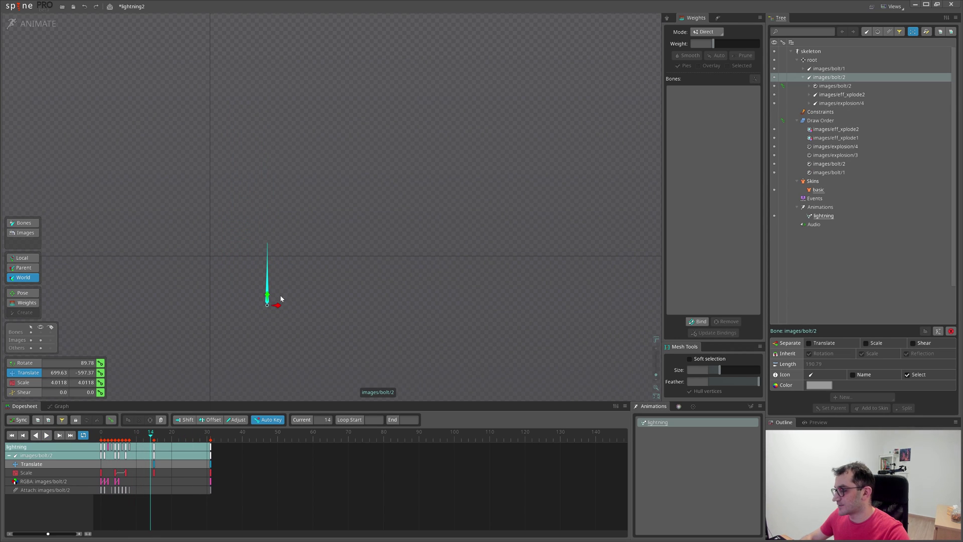
left_click(815, 86)
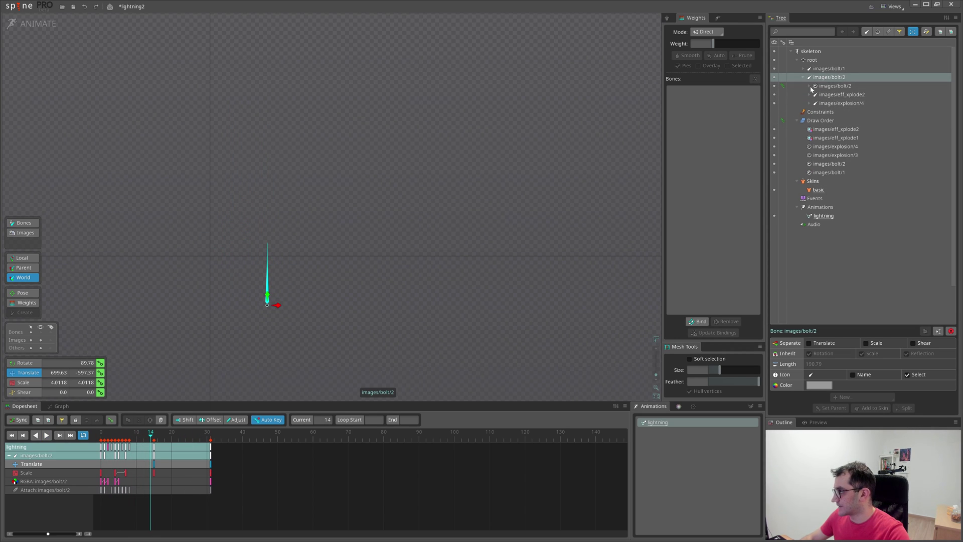
left_click(774, 68)
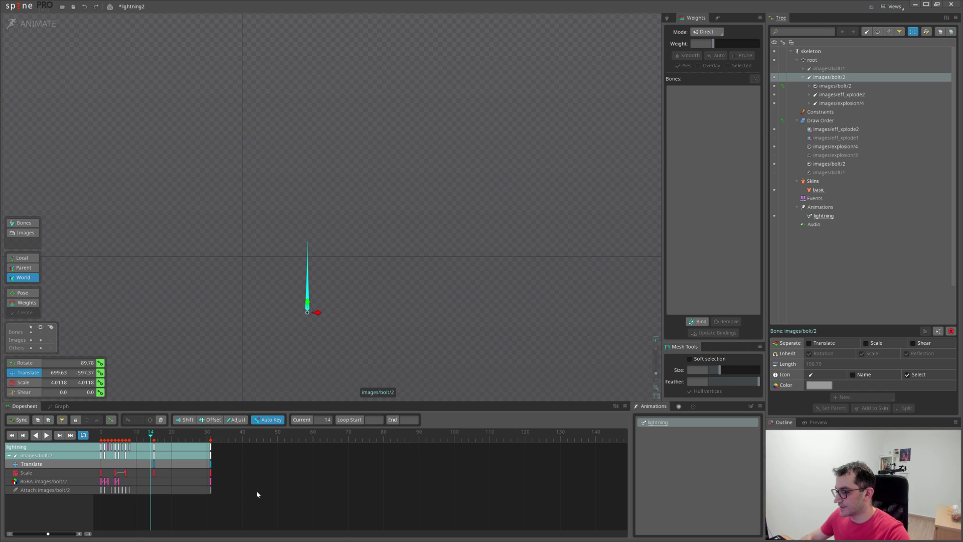
Step: Select all Dopesheet keyframes and shift them later in the timeline
key("space")
left_click_drag(287, 501, 99, 446)
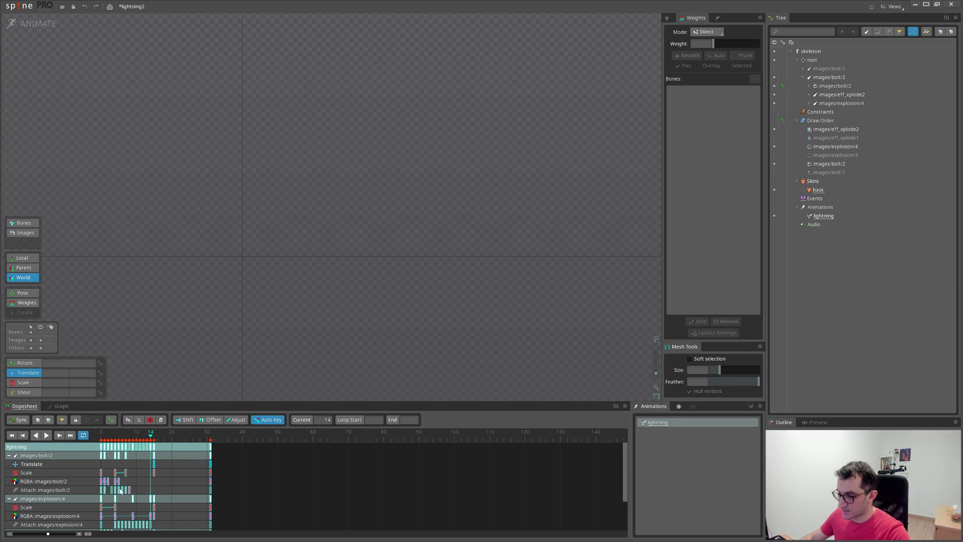
scroll(165, 475, "down", 2)
scroll(151, 467, "up", 2)
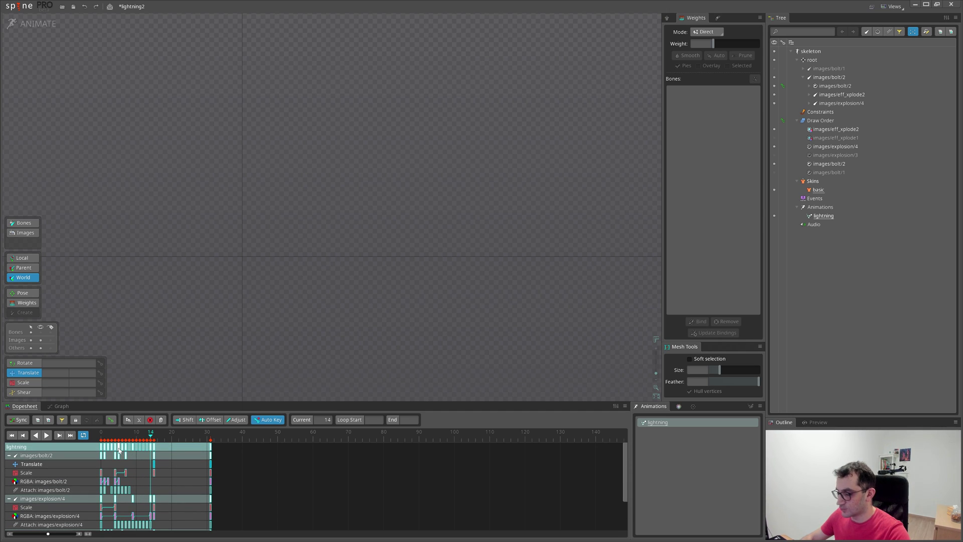
left_click_drag(121, 456, 151, 456)
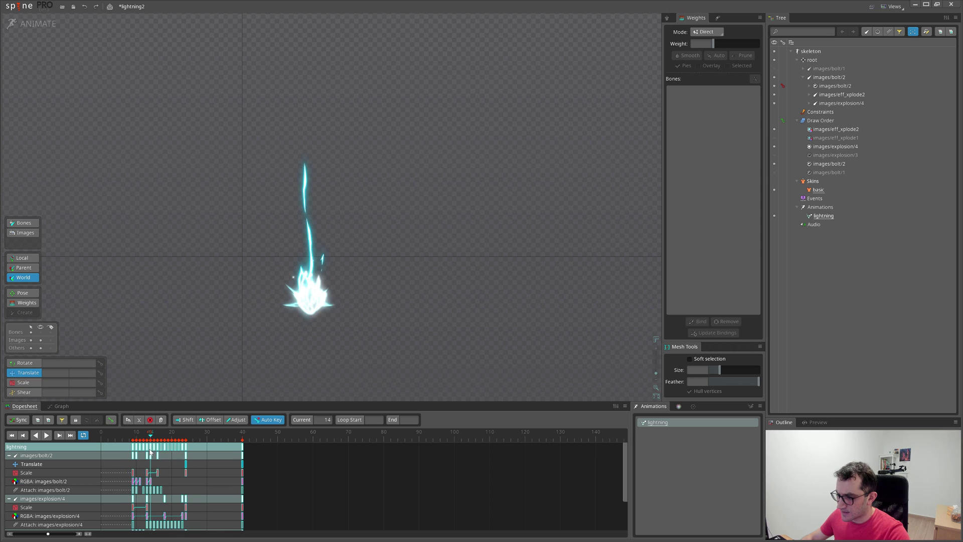
left_click(133, 438)
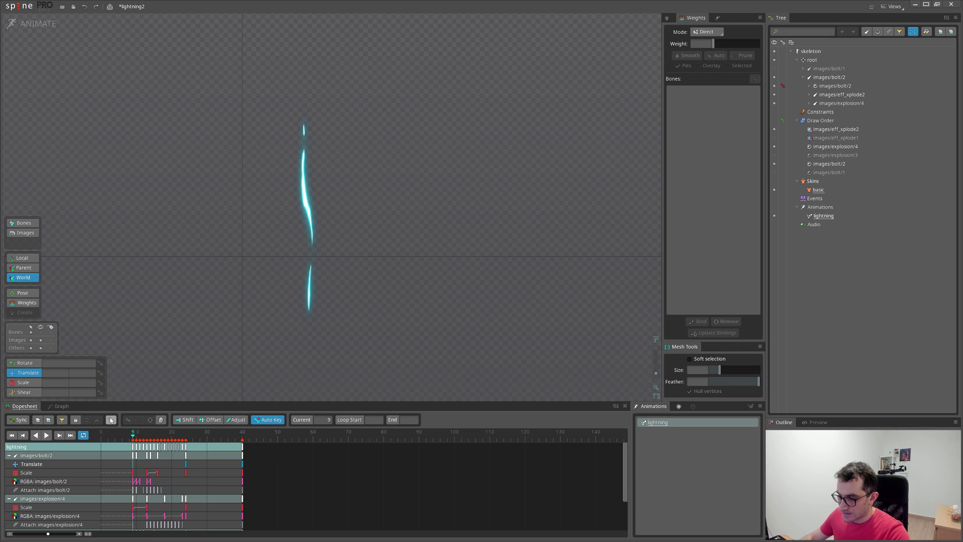
left_click(161, 464)
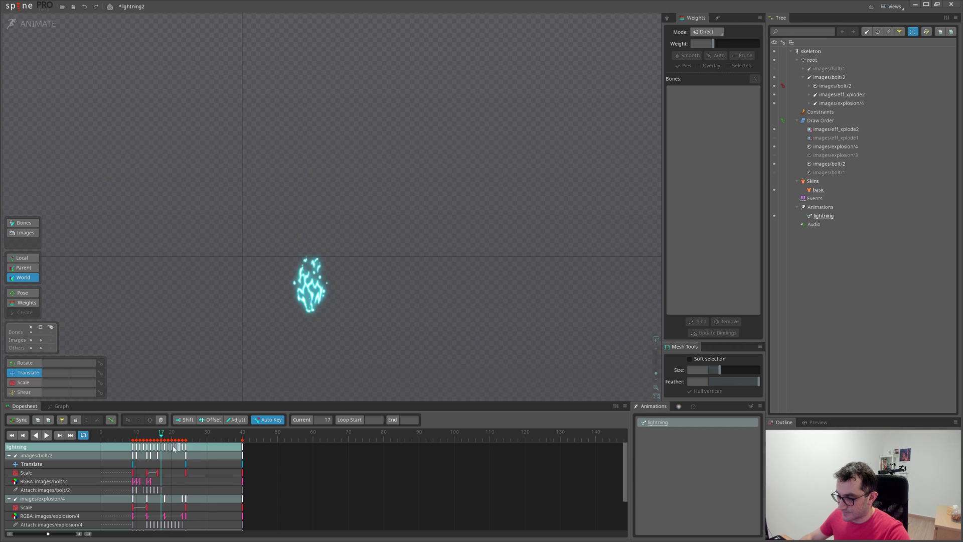
Step: Copy the selected keys, paste them at the playhead, and review the bolt/2 and bolt/3 rows
left_click(100, 437)
key("ctrl+c")
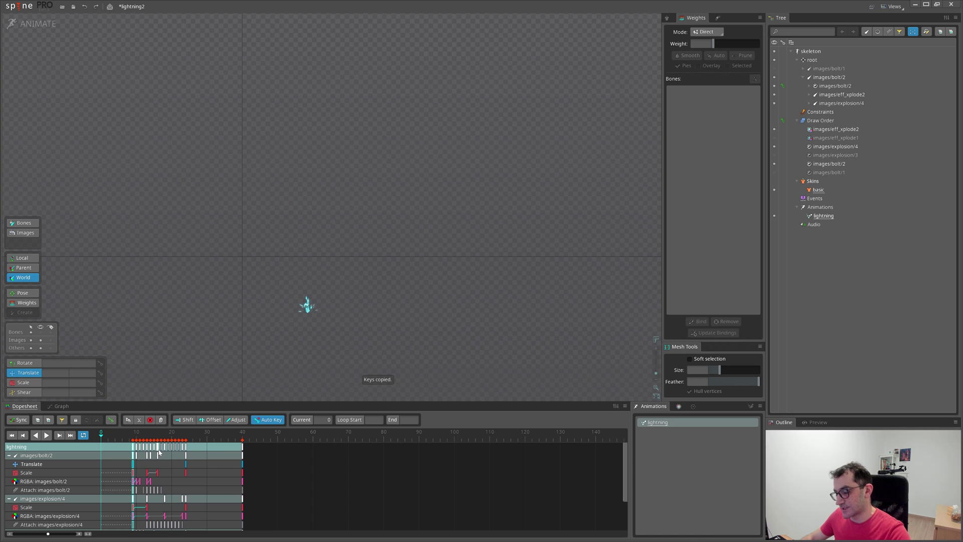
left_click(148, 446)
key("ctrl+v")
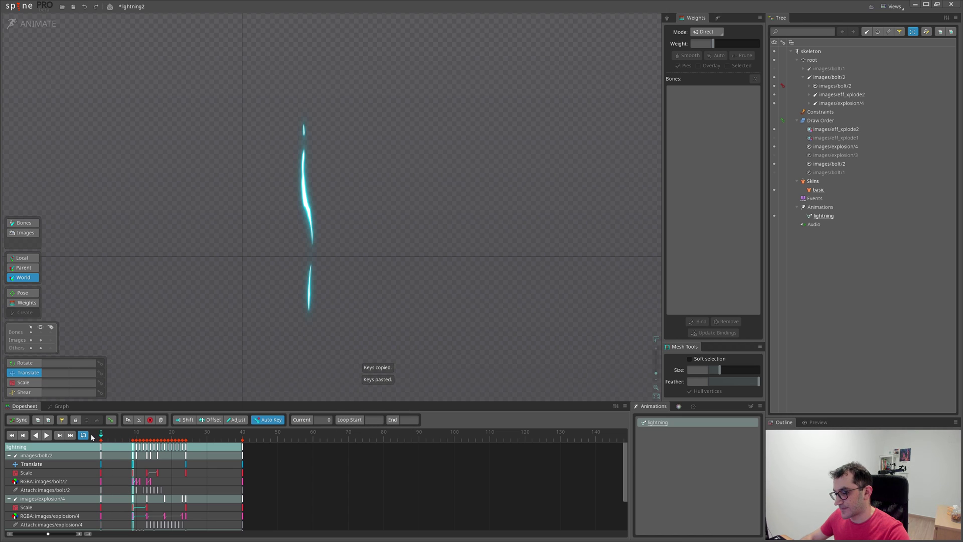
left_click(329, 203)
left_click(238, 343)
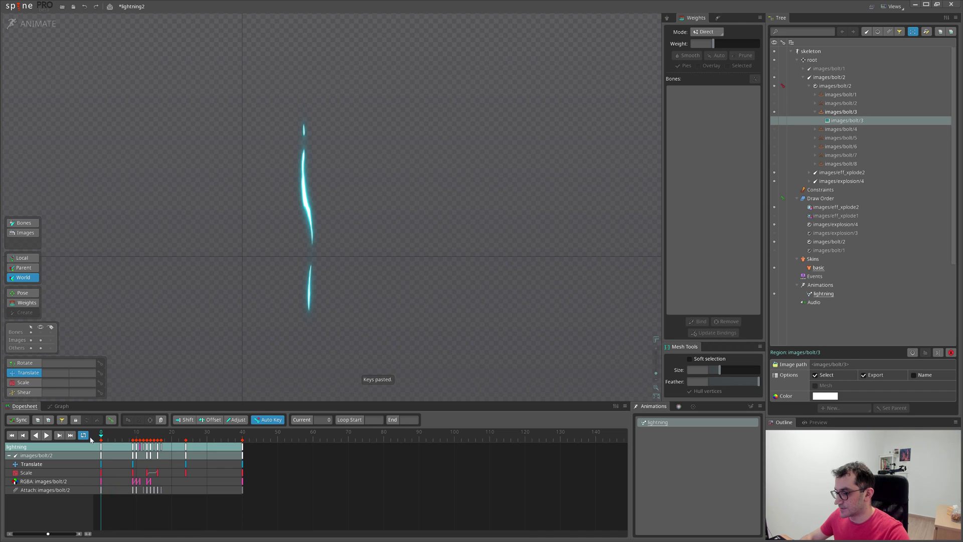
left_click(179, 455)
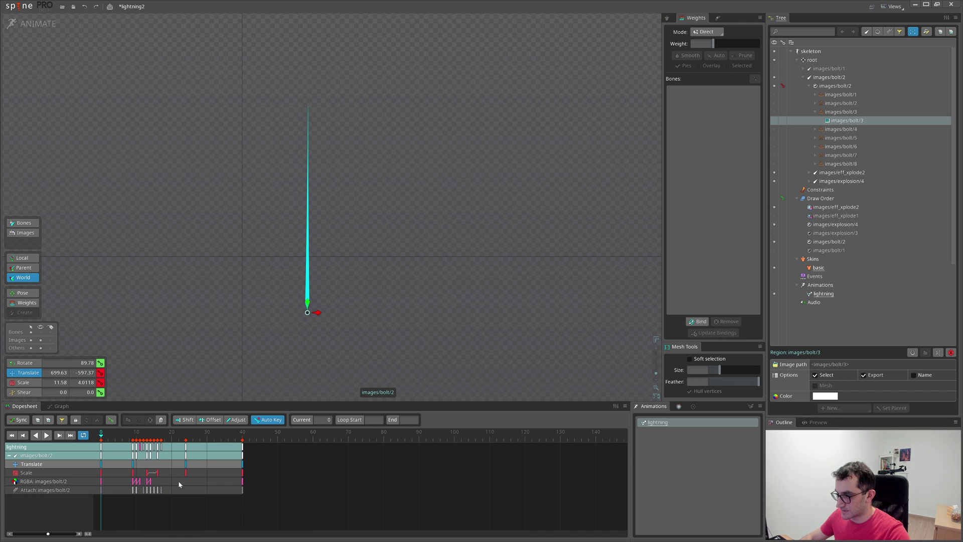
left_click(122, 437)
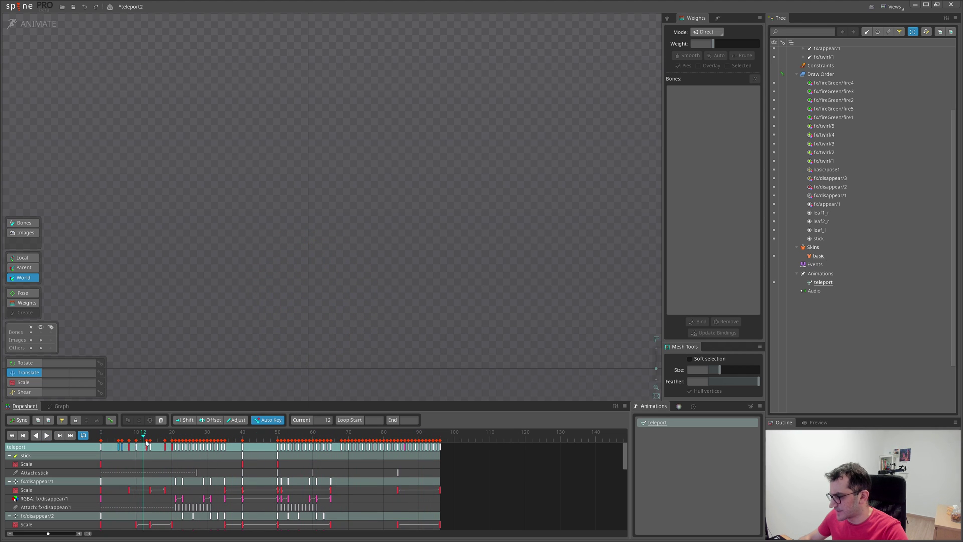
scroll(399, 264, "up", 3)
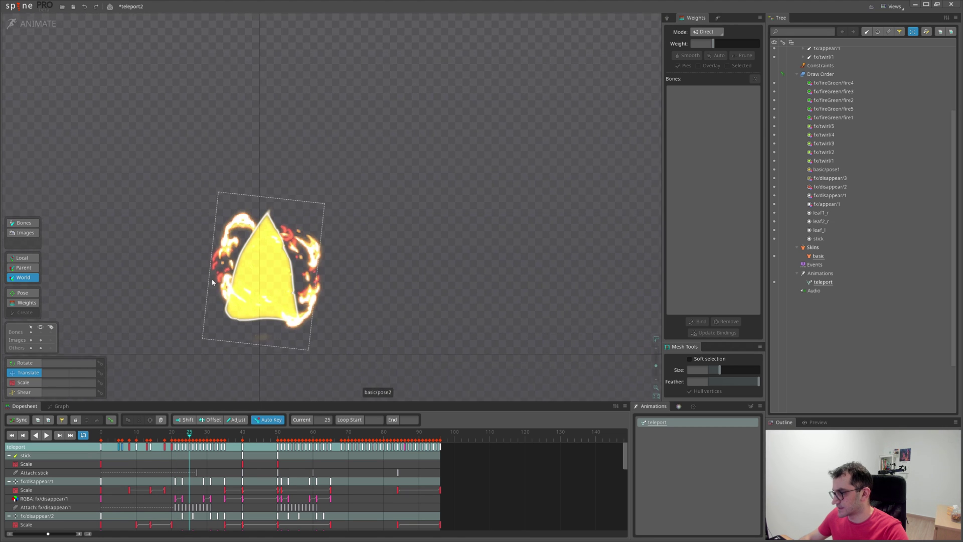
Step: Scrub the teleport2 animation's playhead forward through the fiery burst
mouse_move(175, 437)
left_mouse_down()
mouse_move(230, 435)
mouse_move(176, 437)
left_mouse_up()
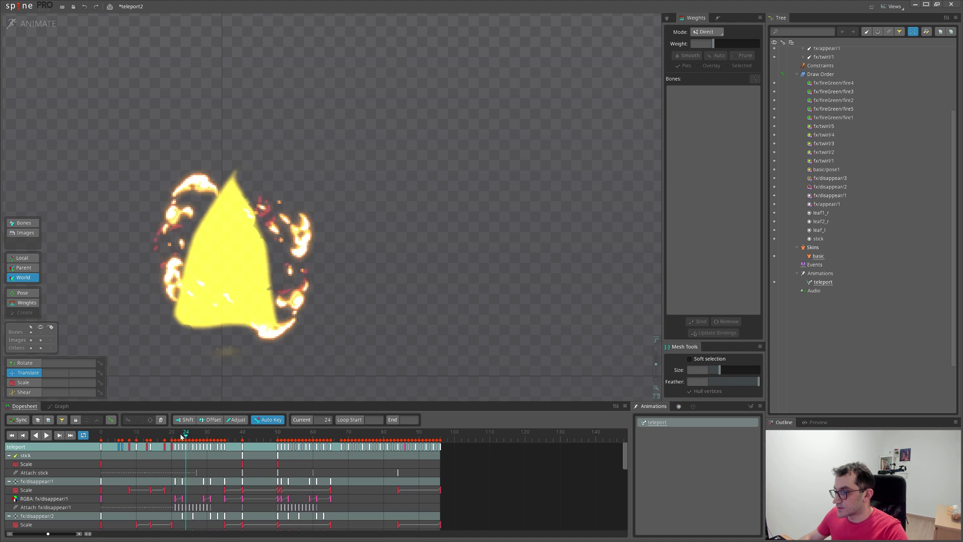
Step: Select the yellow basic/pose2 image, play the teleport animation, and stop around frame 23
left_click(216, 276)
left_click(161, 436)
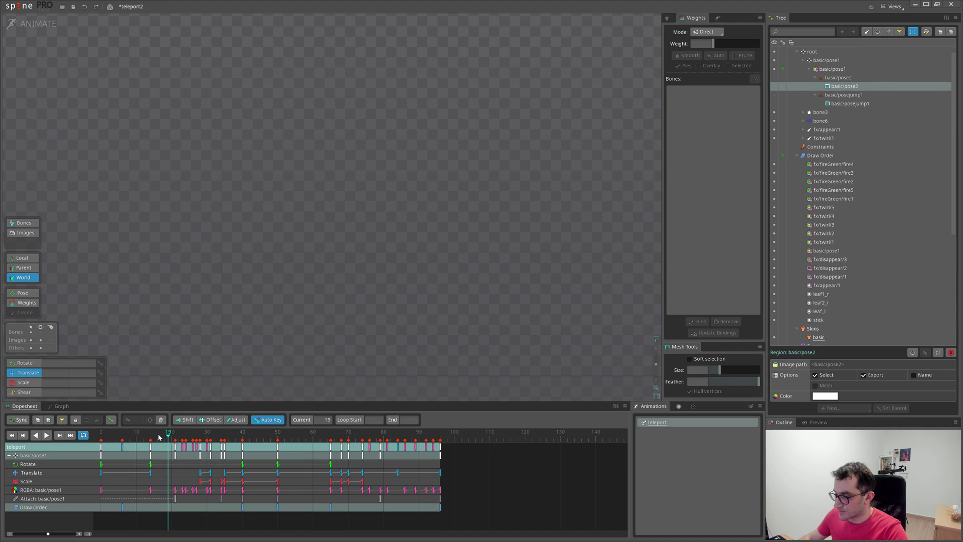
left_click_drag(164, 437, 175, 436)
key("d")
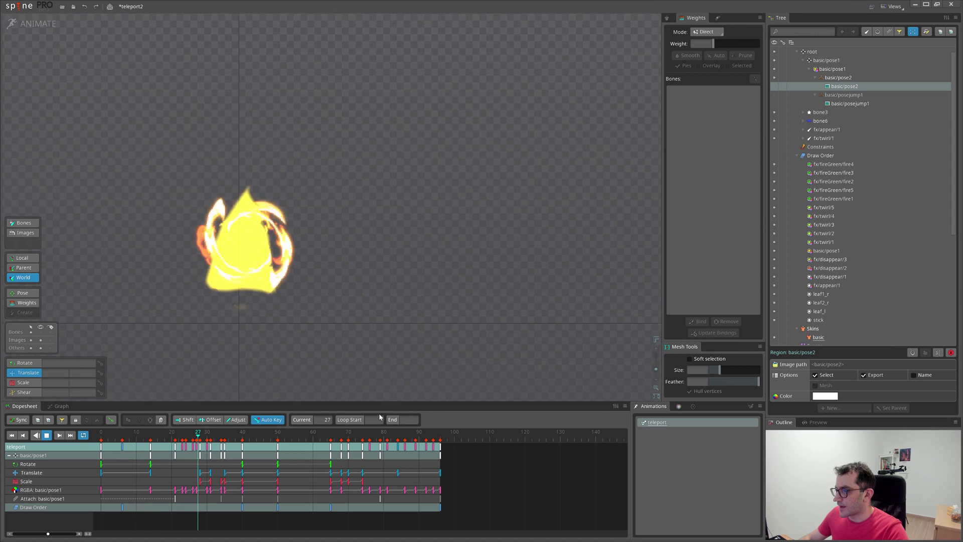
left_click(134, 437)
left_click_drag(133, 437, 183, 438)
left_click(286, 286)
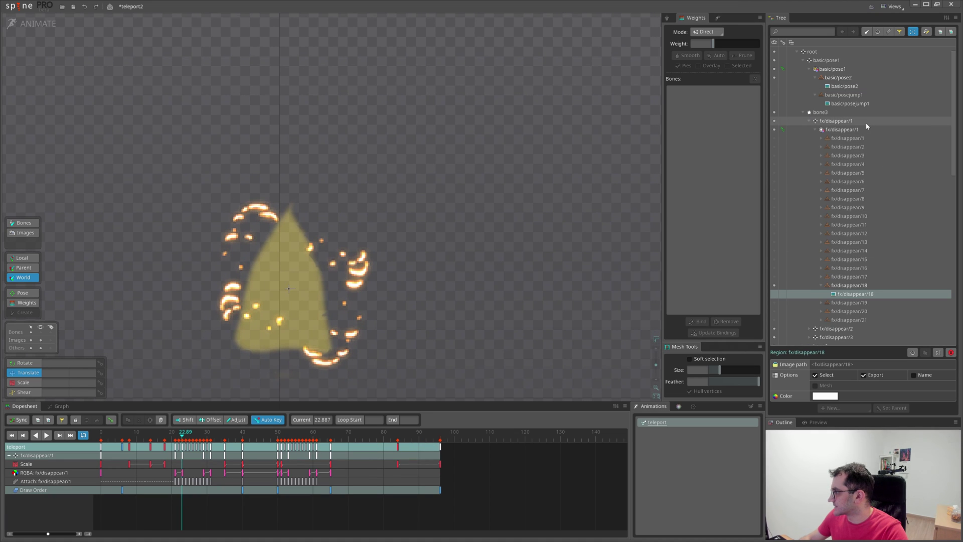
Step: Select fx/disappear/1, 2 and 3 together and scrub to the final frames near 87
left_click(866, 123)
left_click(831, 130)
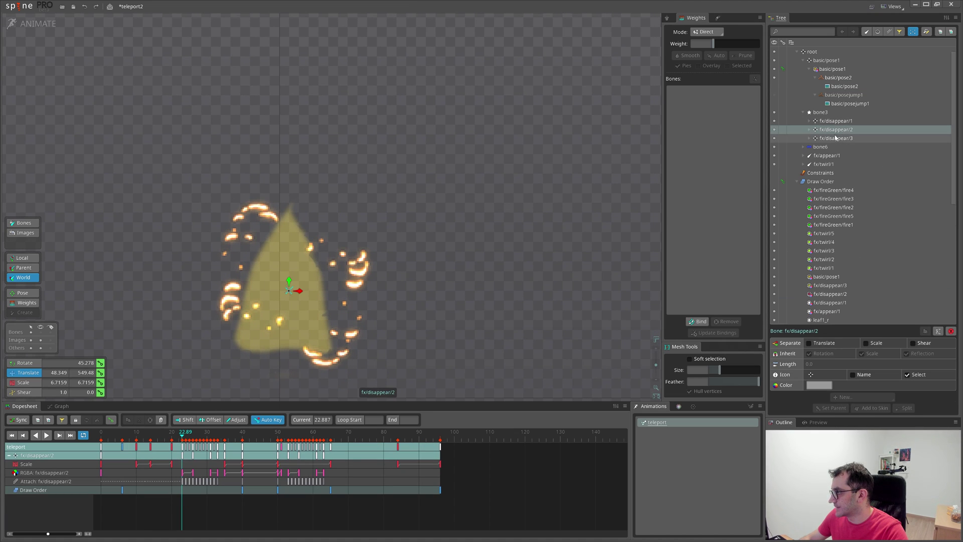
left_click(836, 137, "ctrl")
left_click(835, 121, "ctrl")
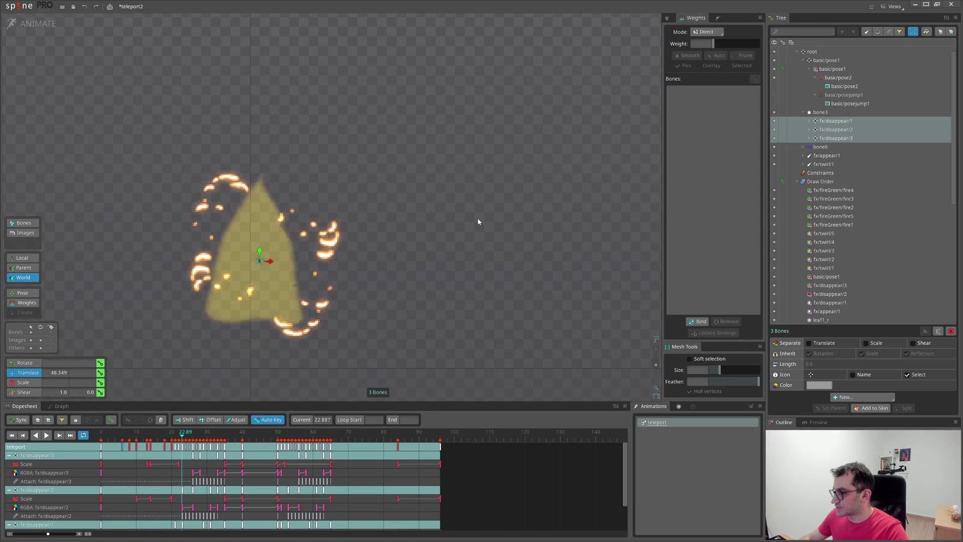
left_click_drag(172, 439, 212, 440)
scroll(301, 241, "up", 3)
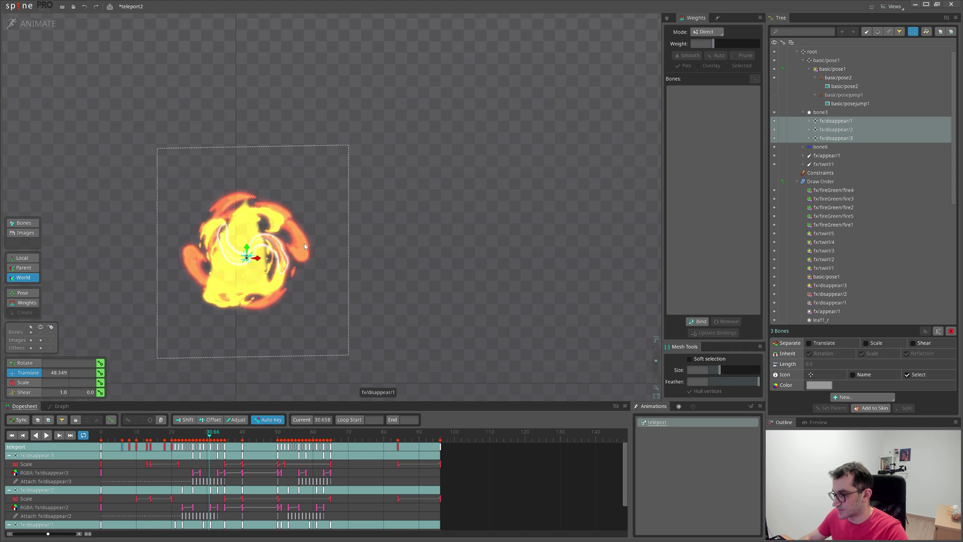
scroll(358, 306, "down", 2)
left_click_drag(212, 439, 370, 440)
scroll(345, 274, "down", 3)
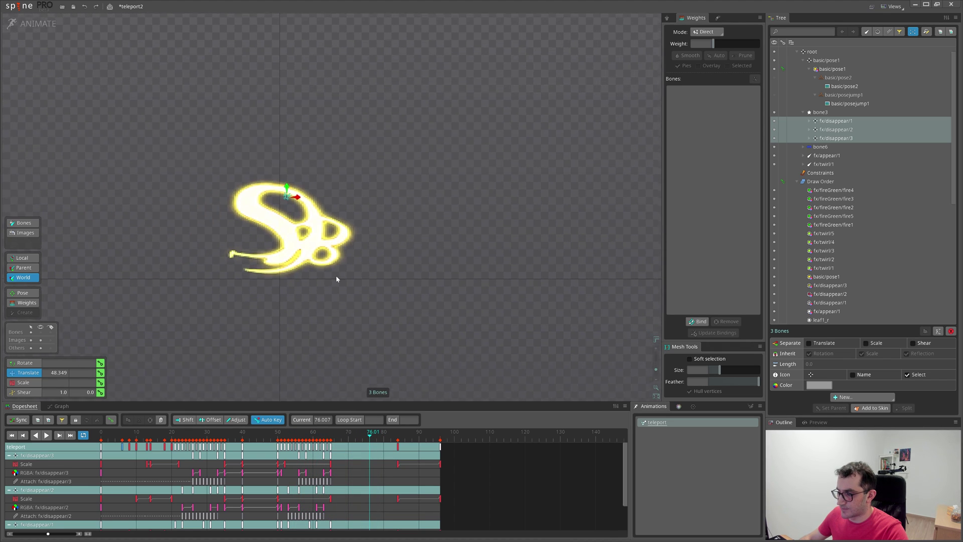
left_click_drag(370, 440, 436, 440)
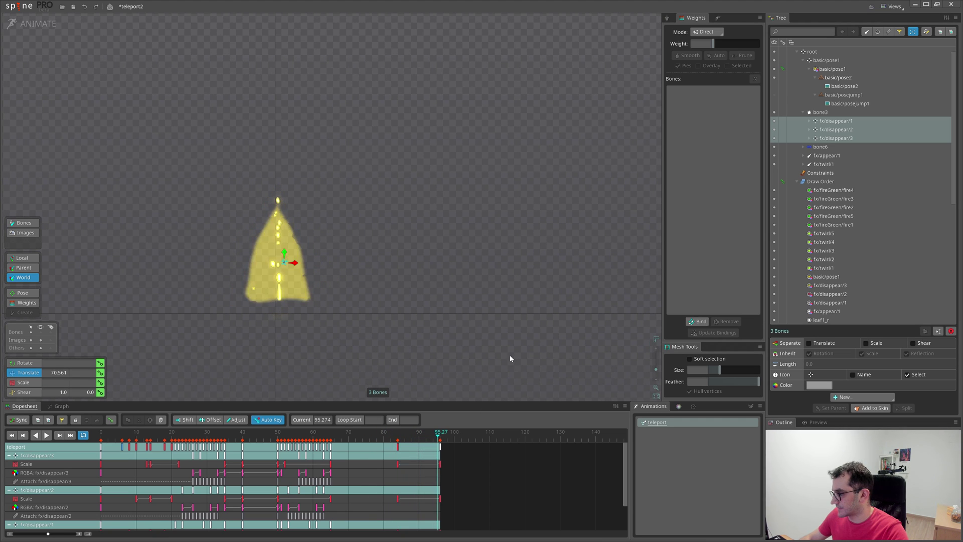
Step: Open teleport1 from Recent Projects, discard changes, and enter Animate mode
left_click(175, 436)
left_click(19, 7)
mouse_move(33, 38)
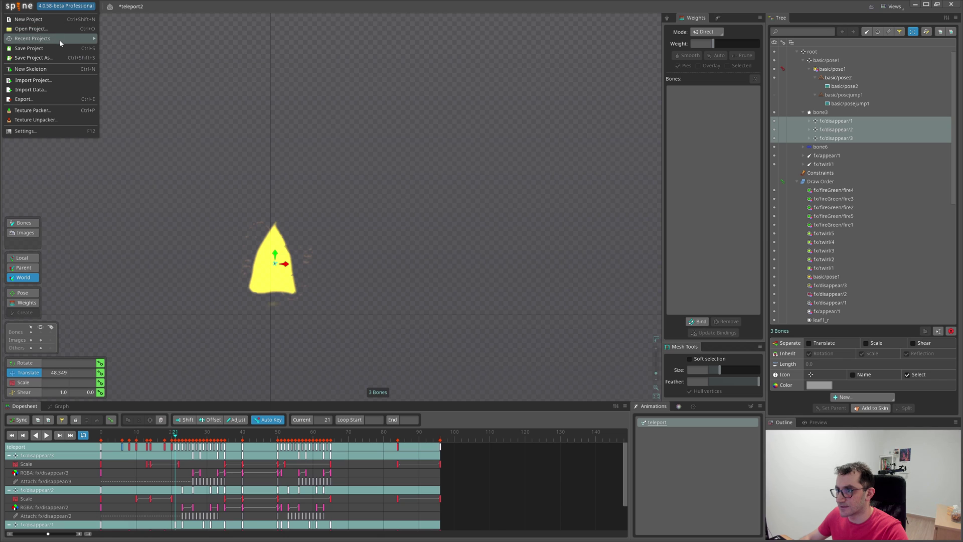
left_click(127, 48)
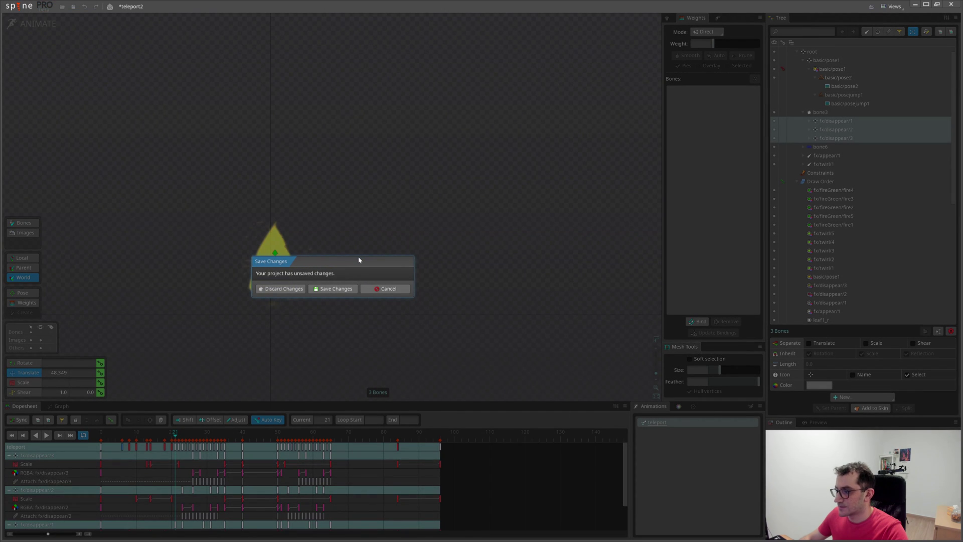
left_click(282, 288)
left_click(32, 24)
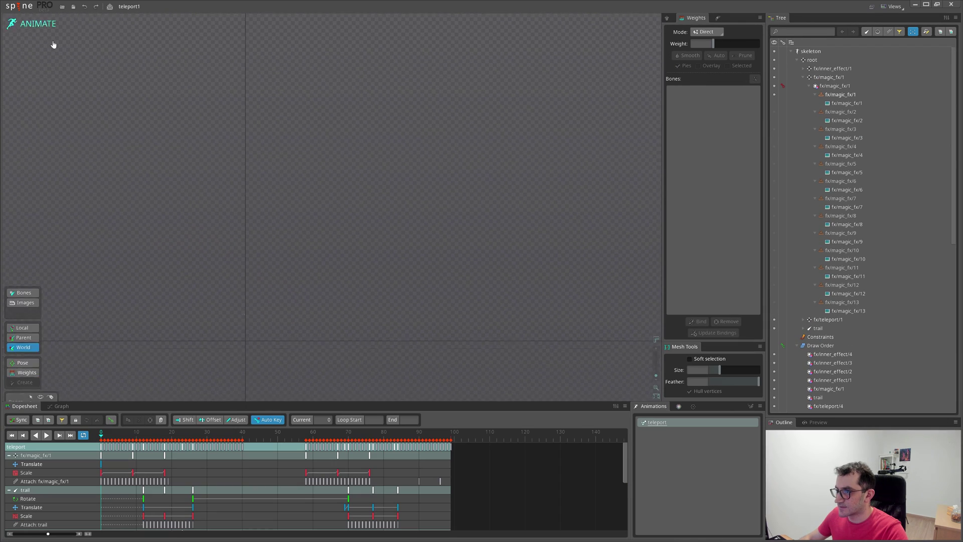
Step: Play the teleport animation, rewind it to frame 0, and play it again
key("space")
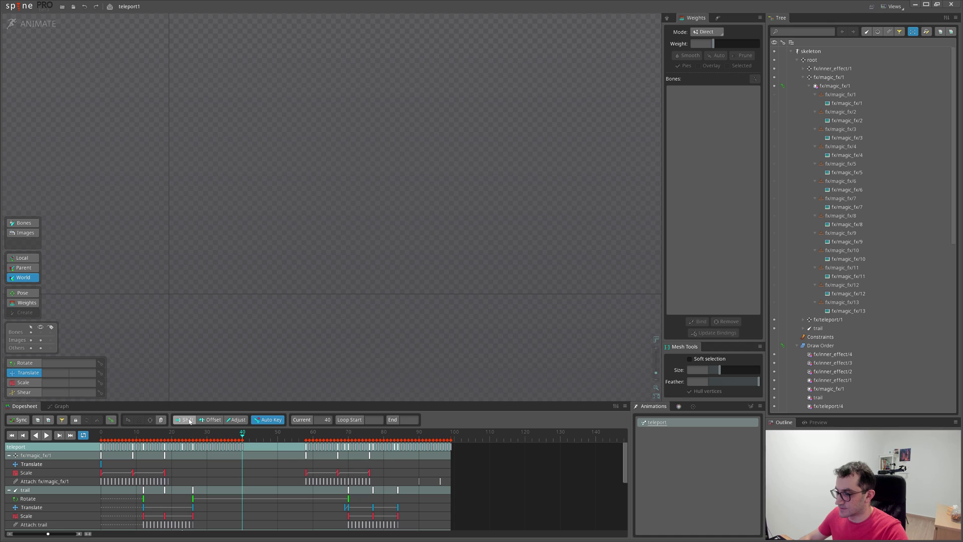
left_click_drag(102, 437, 122, 437)
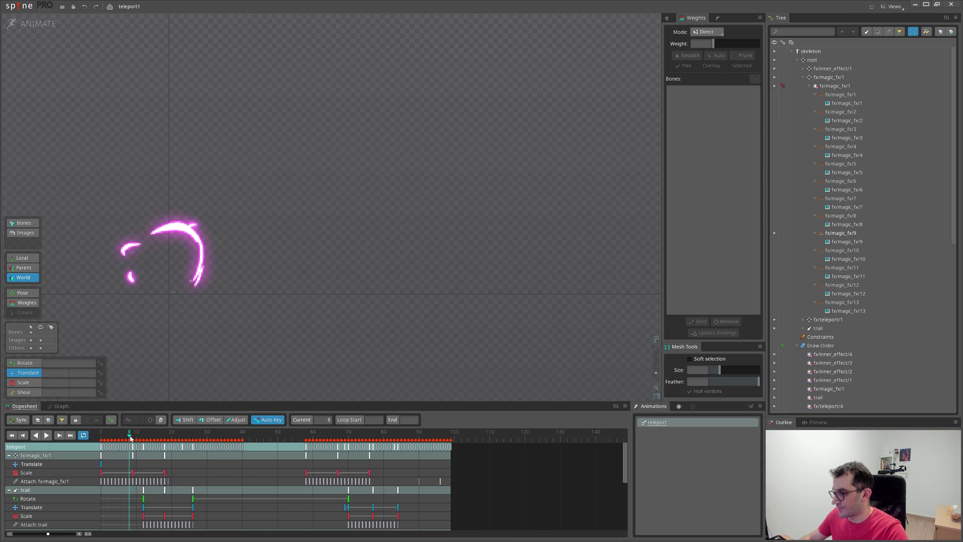
left_click_drag(130, 436, 103, 441)
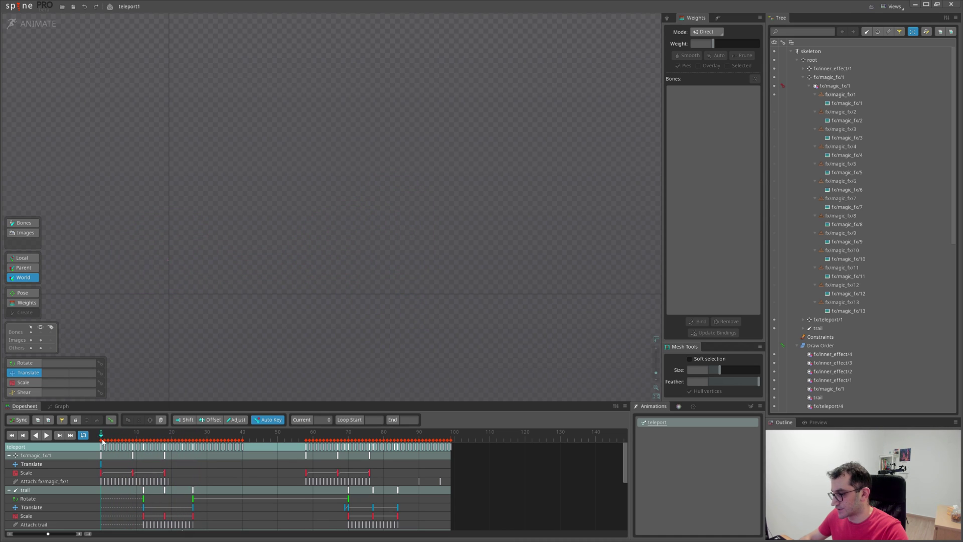
key("space")
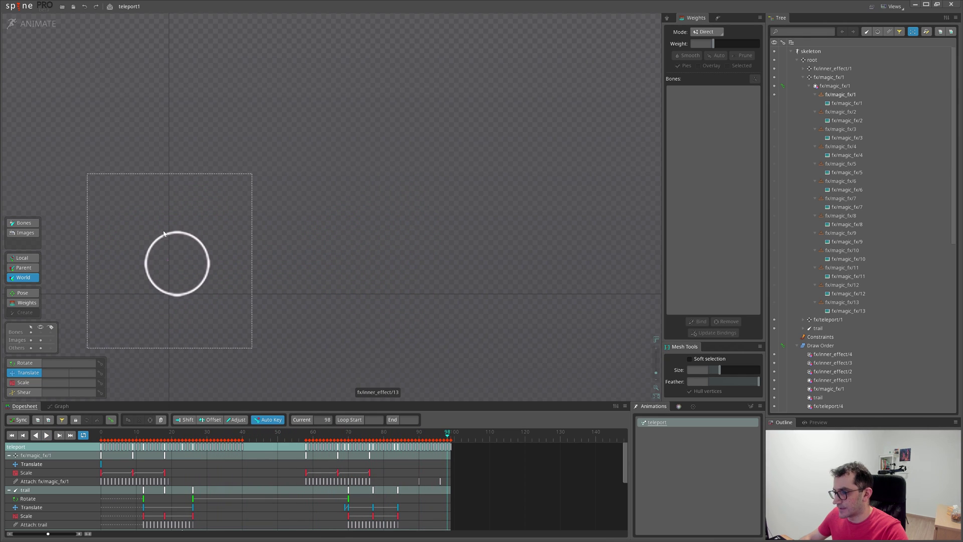
left_click_drag(105, 436, 210, 434)
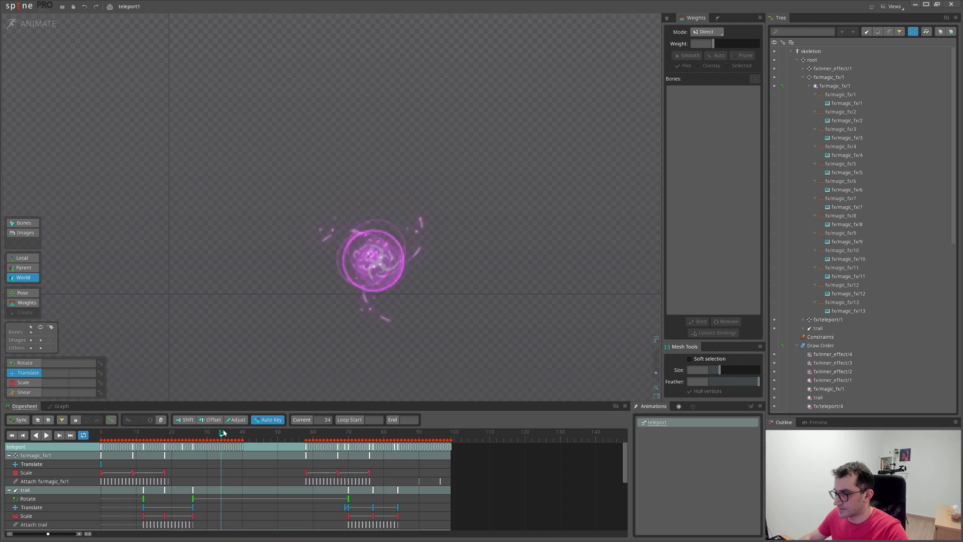
Step: Select the fx/inner_effect slots and their attachment keyframes
left_click(316, 233)
left_click(839, 95)
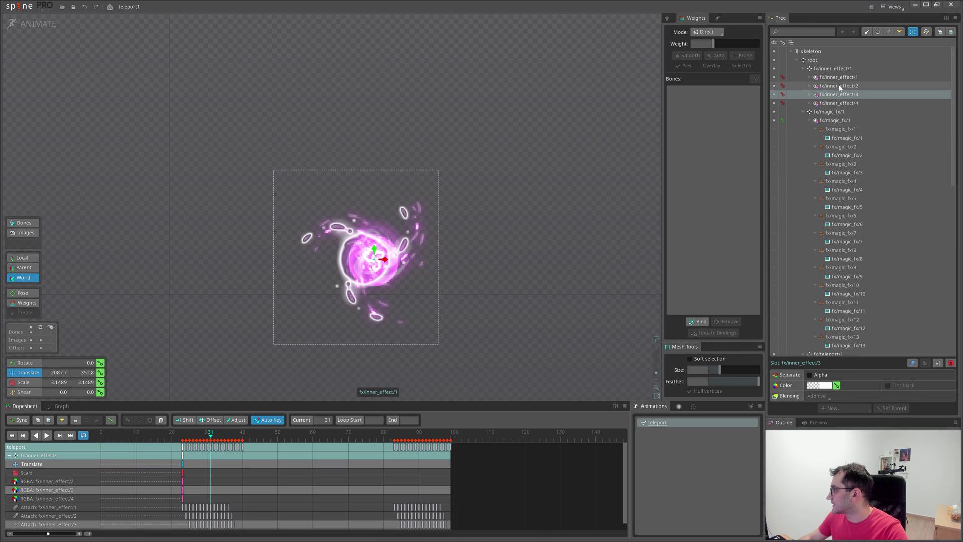
left_click(832, 68)
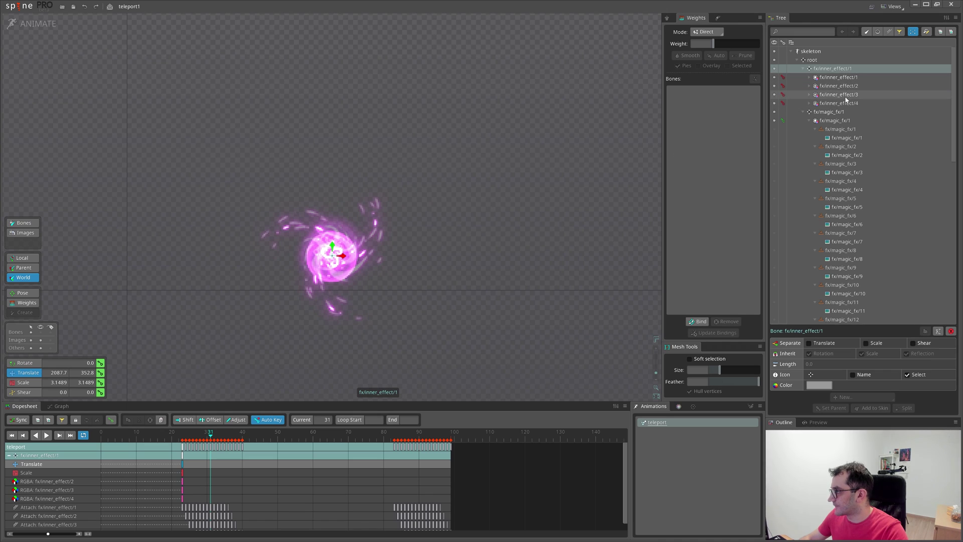
scroll(252, 500, "down", 1)
left_click_drag(270, 495, 181, 533)
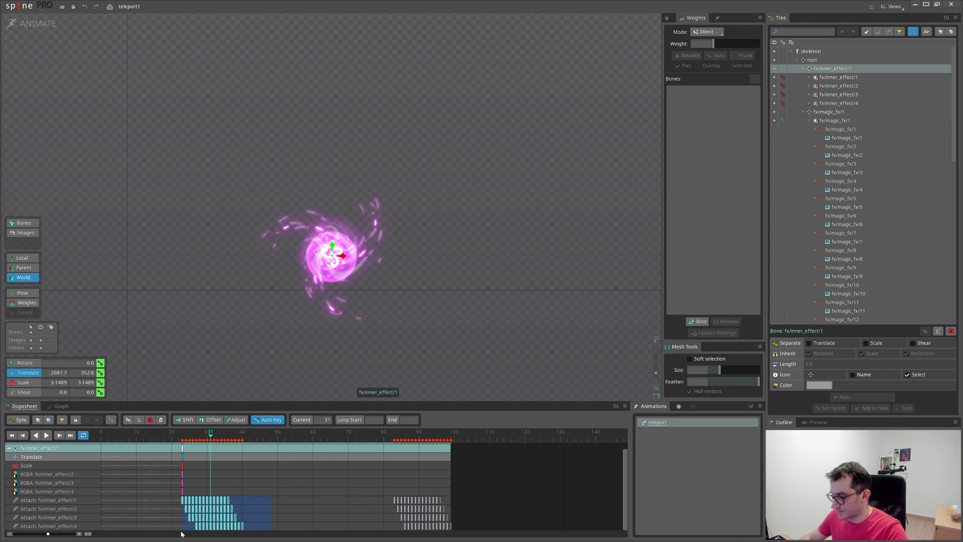
Step: Preview the magenta swirl through frame 30, replay, and stop at frame 17
left_click_drag(175, 436, 195, 435)
left_click(352, 232)
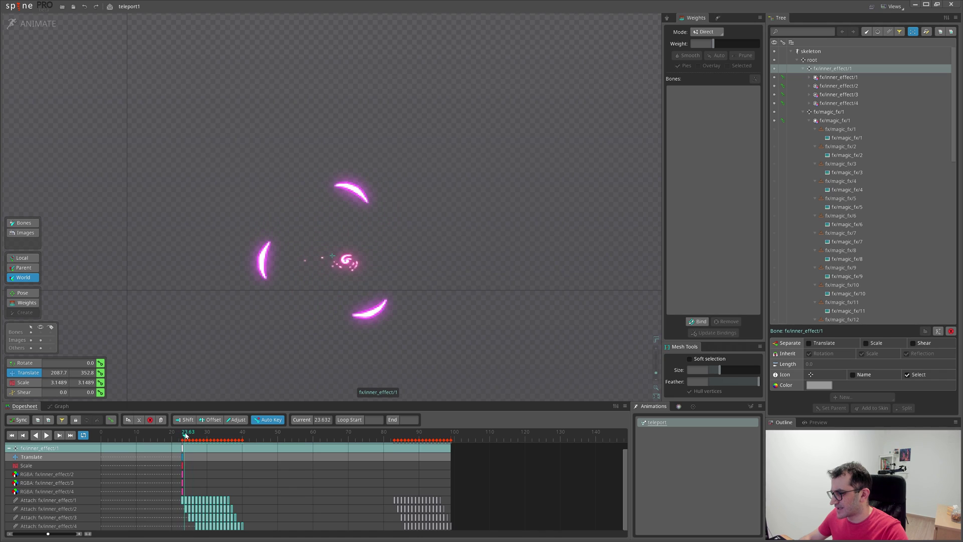
left_click_drag(194, 435, 236, 434)
key("space")
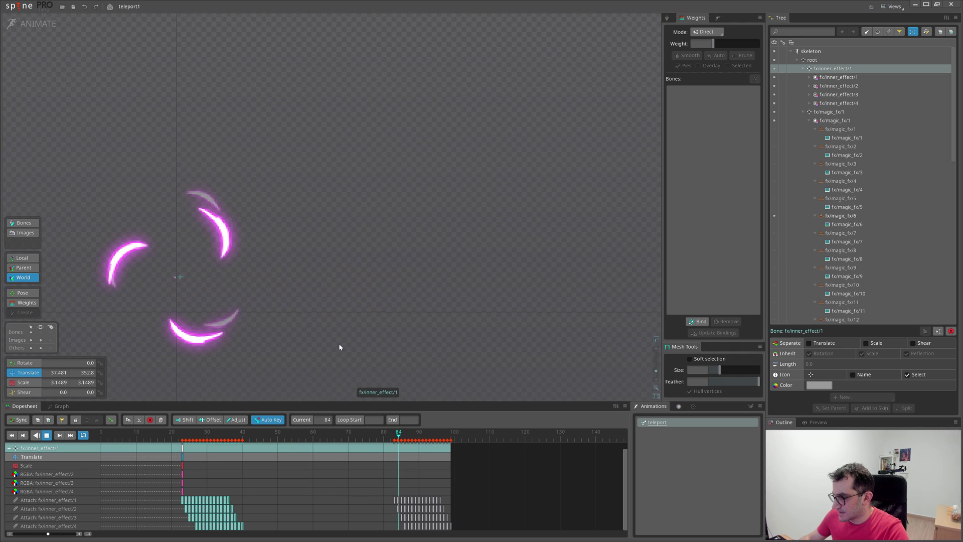
left_click(161, 434)
left_click(267, 284)
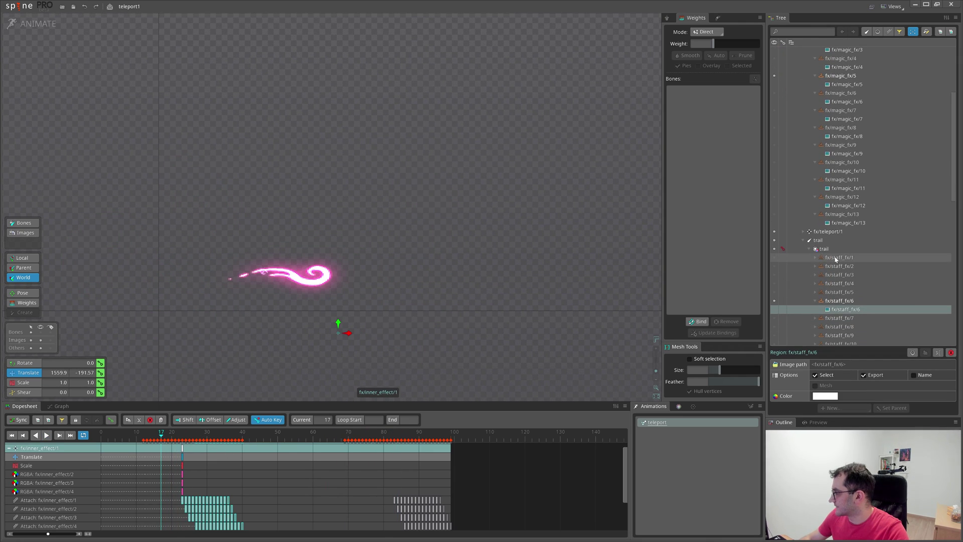
mouse_move(191, 435)
left_mouse_down()
mouse_move(145, 442)
mouse_move(172, 441)
left_mouse_up()
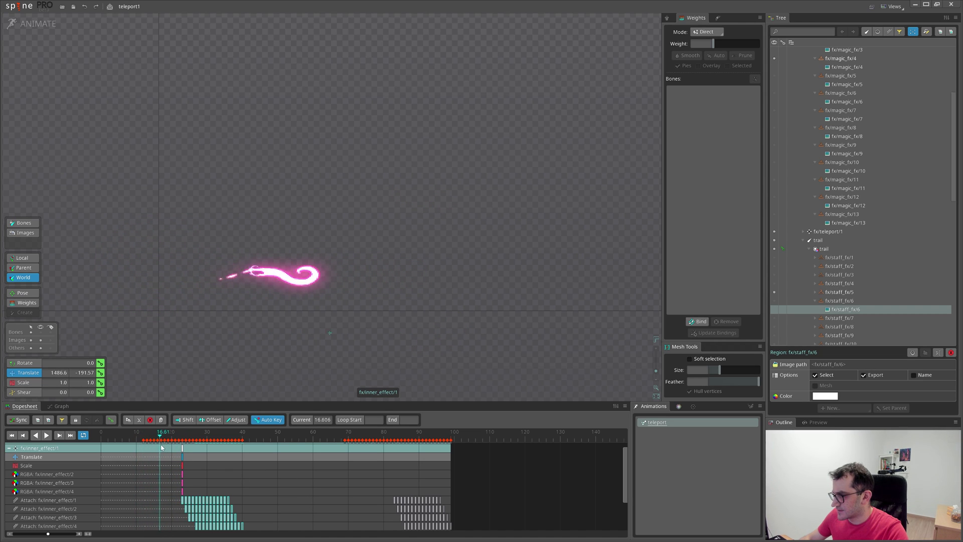
scroll(420, 330, "down", 1)
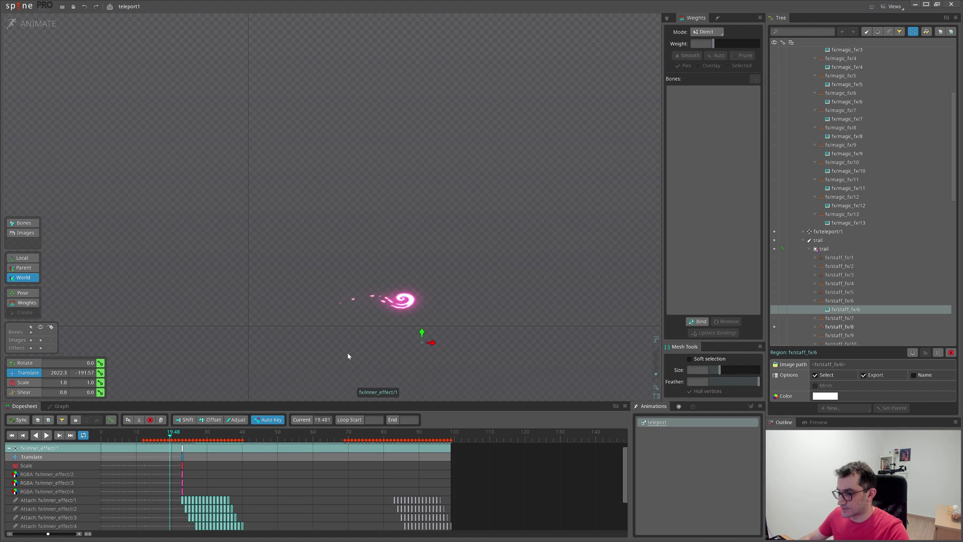
mouse_move(424, 355)
left_mouse_down()
mouse_move(368, 336)
mouse_move(312, 356)
left_mouse_up()
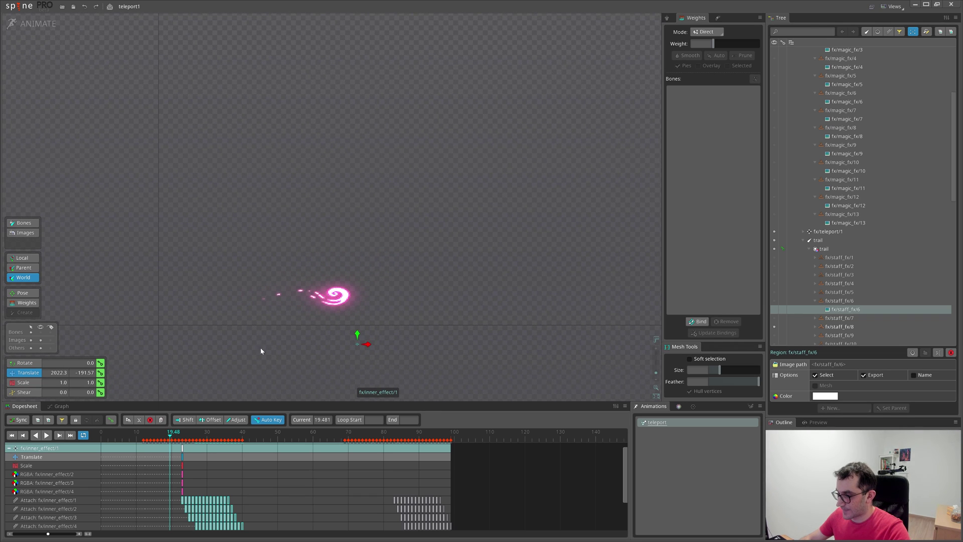
mouse_move(318, 365)
left_mouse_down()
mouse_move(402, 318)
mouse_move(370, 348)
mouse_move(383, 345)
left_mouse_up()
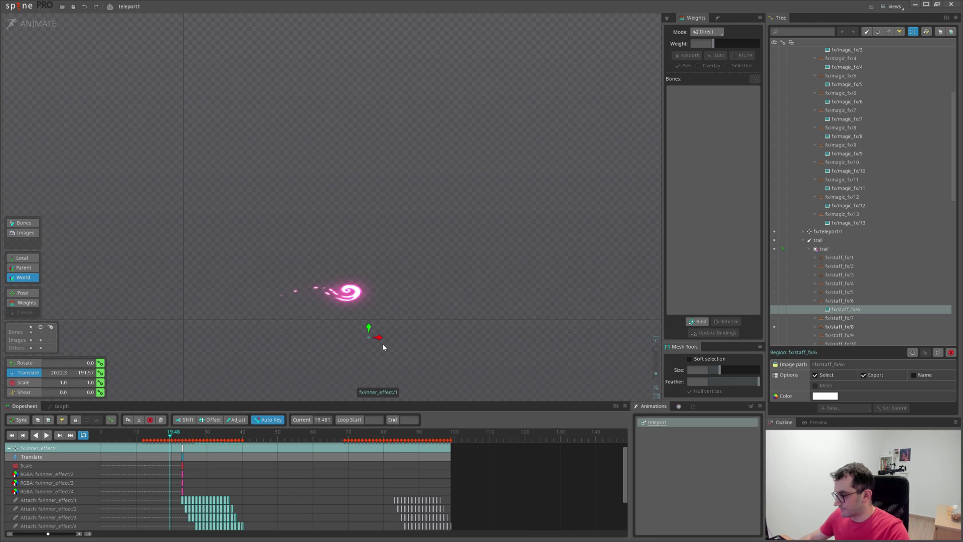
mouse_move(383, 345)
left_mouse_down()
mouse_move(408, 361)
mouse_move(361, 391)
left_mouse_up()
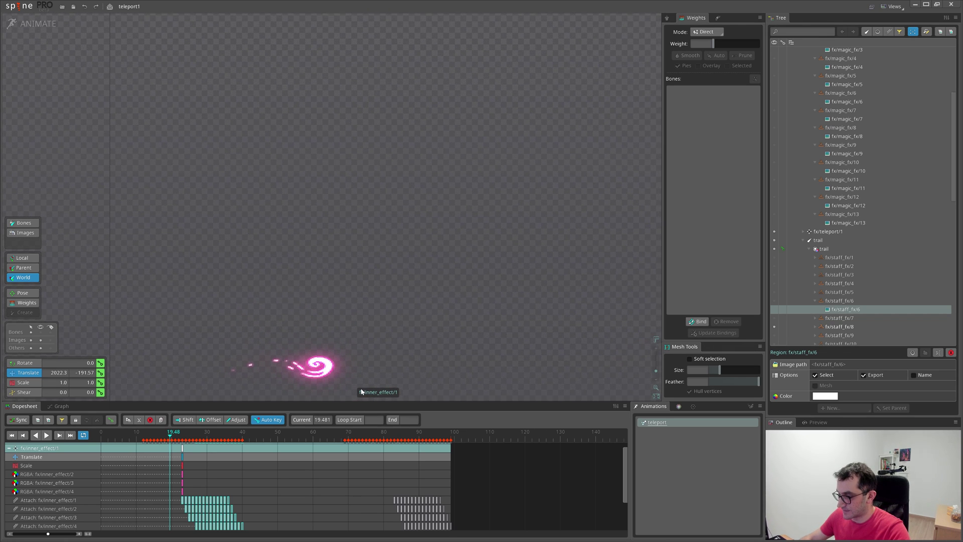
left_click_drag(377, 374, 391, 331)
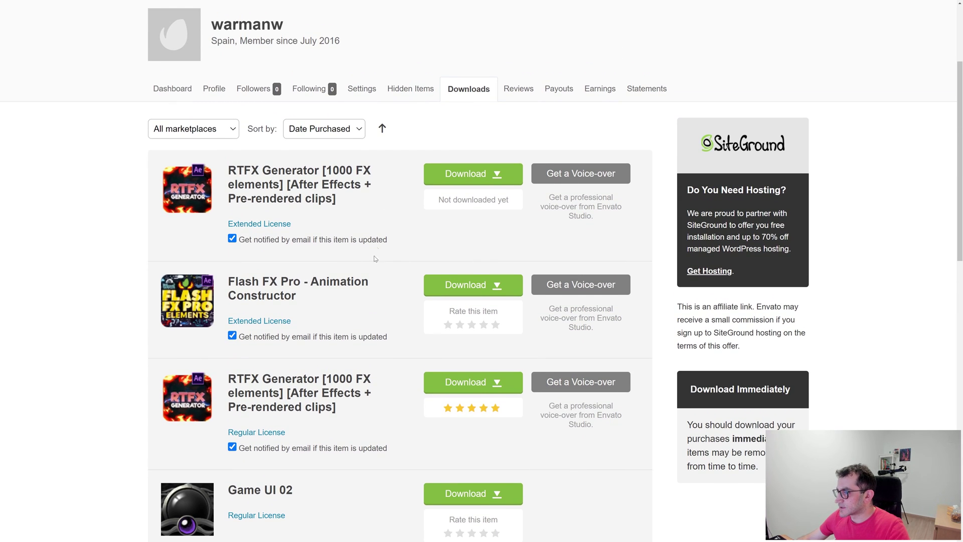
scroll(376, 261, "down", 4)
scroll(375, 261, "down", 4)
scroll(376, 261, "down", 3)
scroll(374, 326, "up", 6)
scroll(380, 323, "up", 10)
Step: Open the RTFX Generator item page from Envato Market
left_click(301, 290)
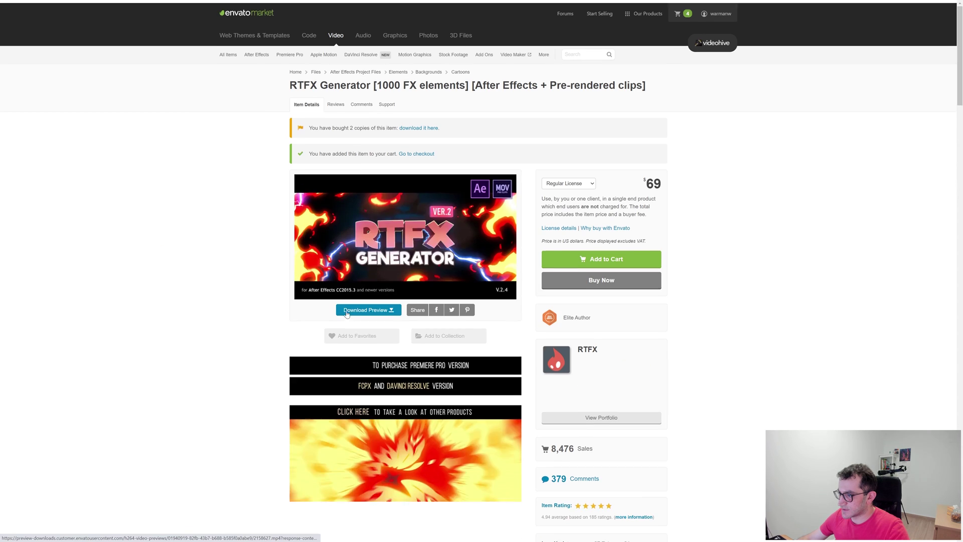
scroll(347, 314, "down", 3)
scroll(347, 314, "down", 4)
scroll(348, 313, "up", 5)
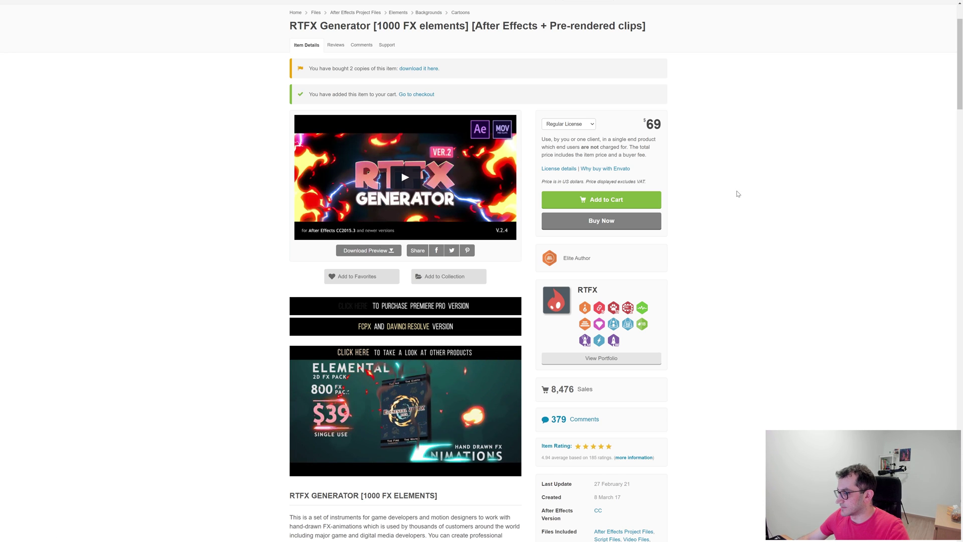
scroll(495, 271, "down", 2)
scroll(495, 272, "down", 10)
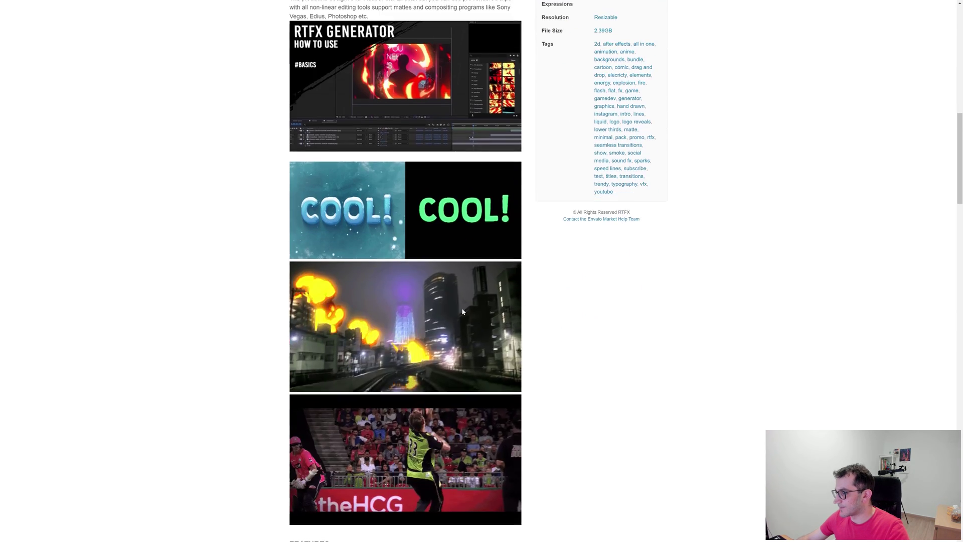
scroll(451, 329, "down", 5)
scroll(451, 328, "down", 6)
scroll(451, 328, "down", 5)
scroll(411, 284, "down", 4)
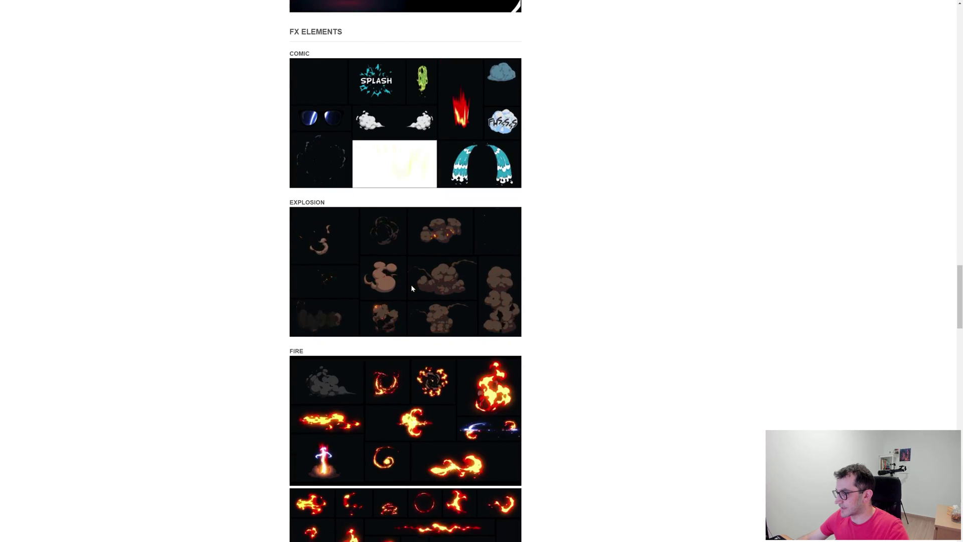
scroll(405, 275, "down", 5)
scroll(395, 288, "down", 4)
scroll(395, 289, "down", 2)
scroll(394, 288, "down", 2)
scroll(394, 288, "down", 5)
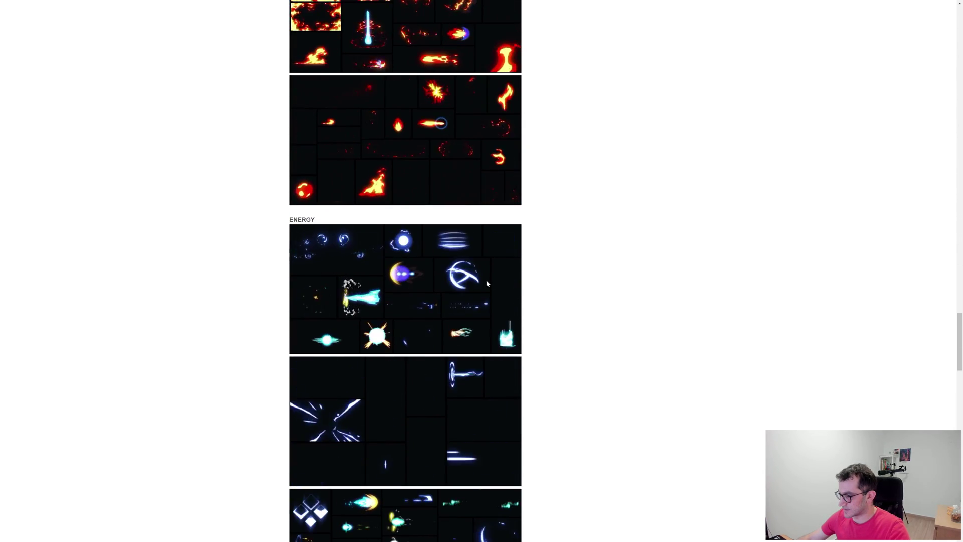
scroll(488, 282, "down", 4)
scroll(541, 290, "down", 4)
scroll(540, 290, "down", 4)
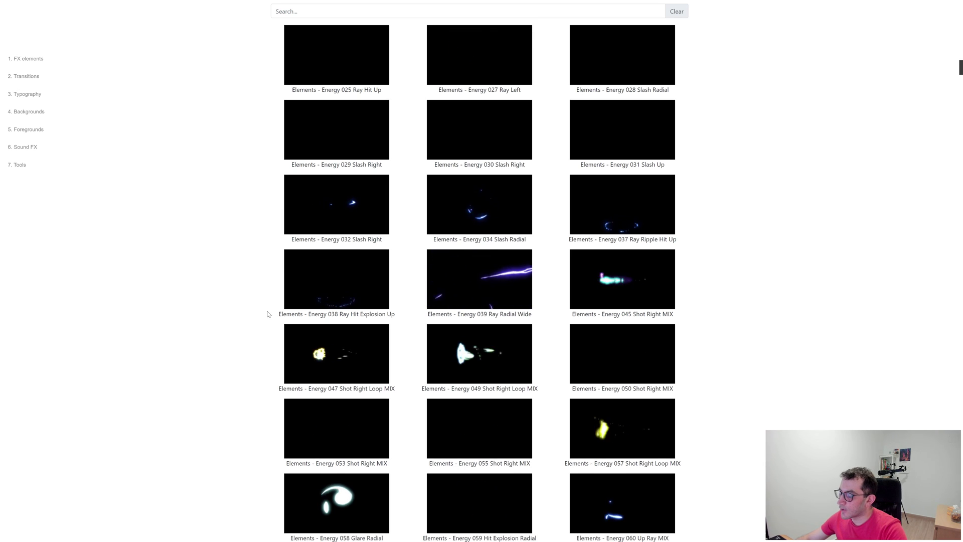
scroll(268, 313, "up", 4)
scroll(214, 295, "up", 4)
scroll(215, 295, "up", 4)
scroll(222, 290, "up", 4)
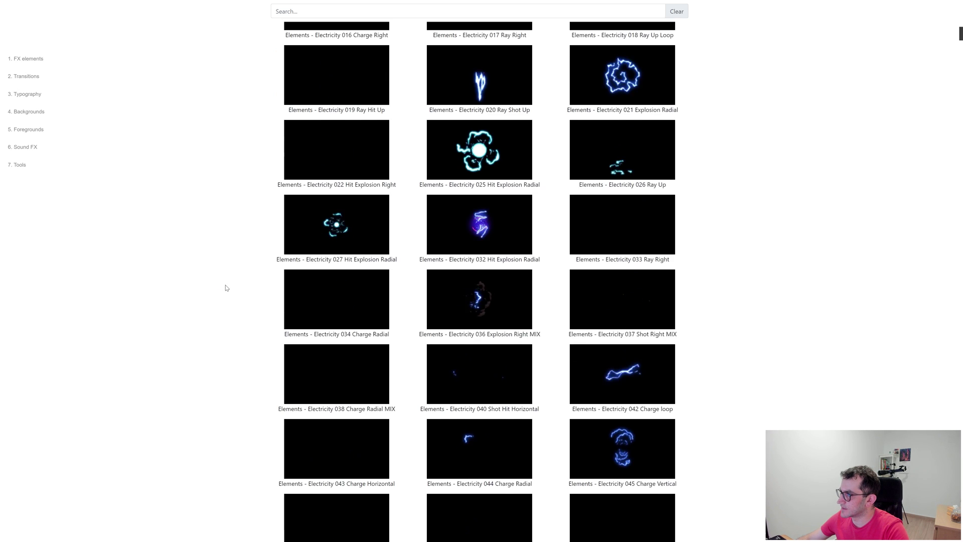
scroll(225, 286, "up", 2)
Step: Browse the RTFX Electricity previews, including Electricity 003, then move to ezgif's Resize Video page
left_click(312, 12)
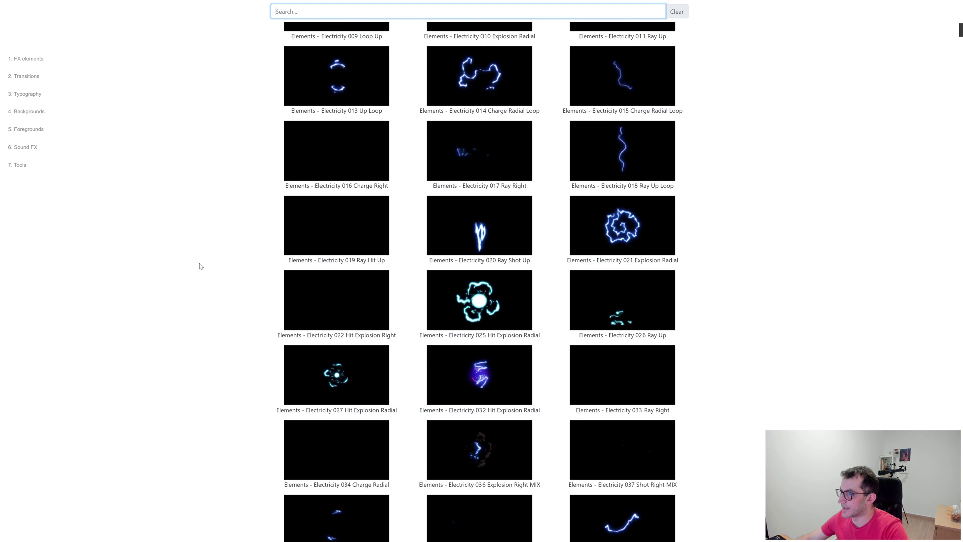
scroll(515, 273, "down", 4)
scroll(515, 272, "down", 3)
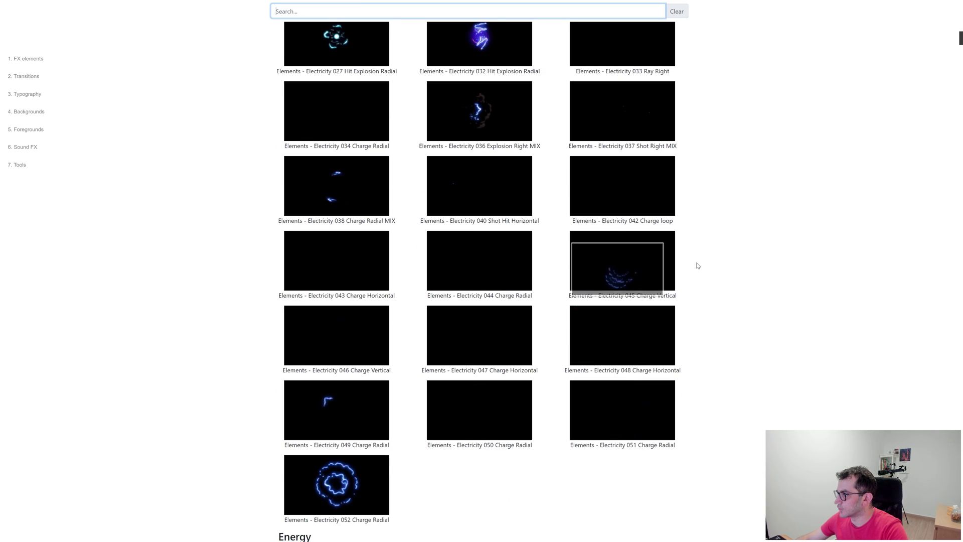
left_click_drag(515, 273, 465, 276)
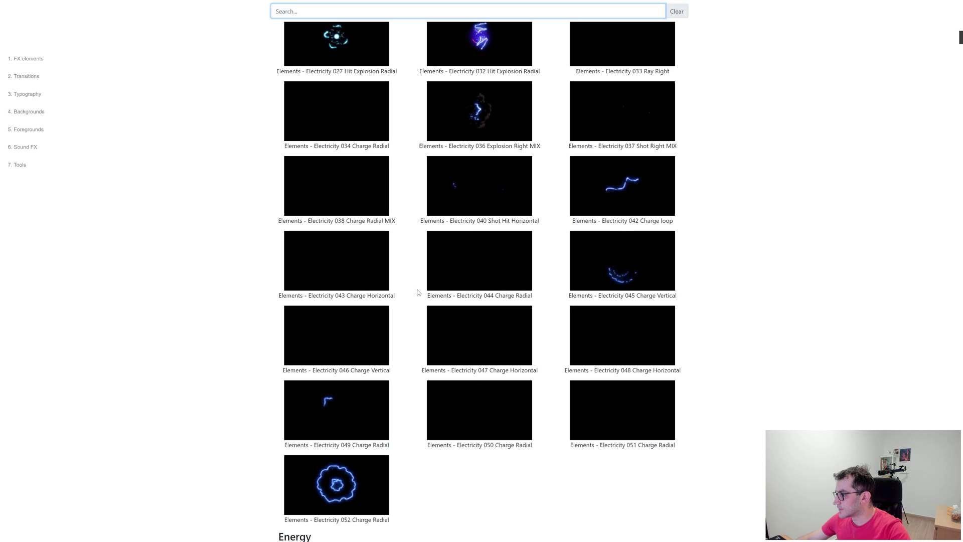
scroll(419, 292, "down", 2)
scroll(420, 292, "up", 2)
left_click_drag(336, 148, 418, 200)
left_click_drag(479, 302, 365, 379)
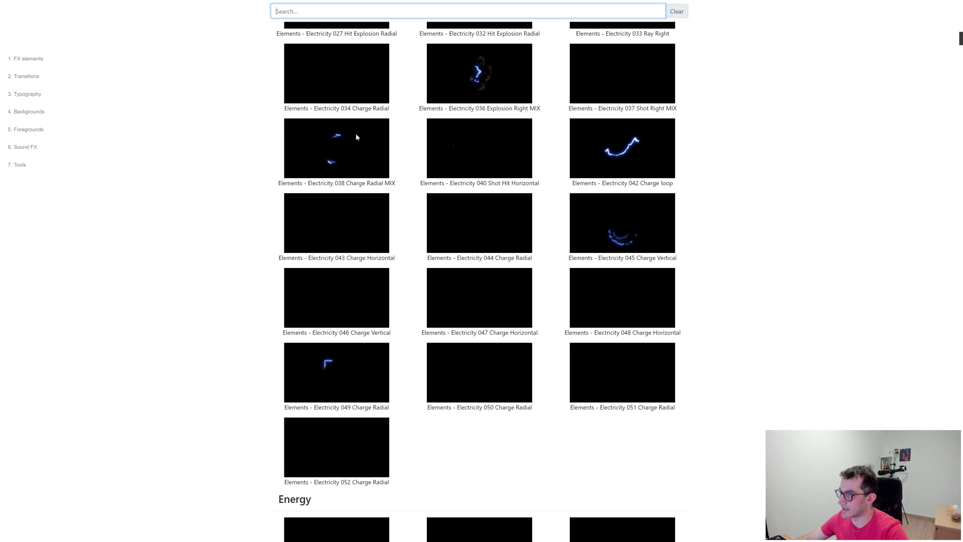
mouse_move(337, 149)
left_mouse_down()
mouse_move(349, 135)
mouse_move(361, 370)
left_mouse_up()
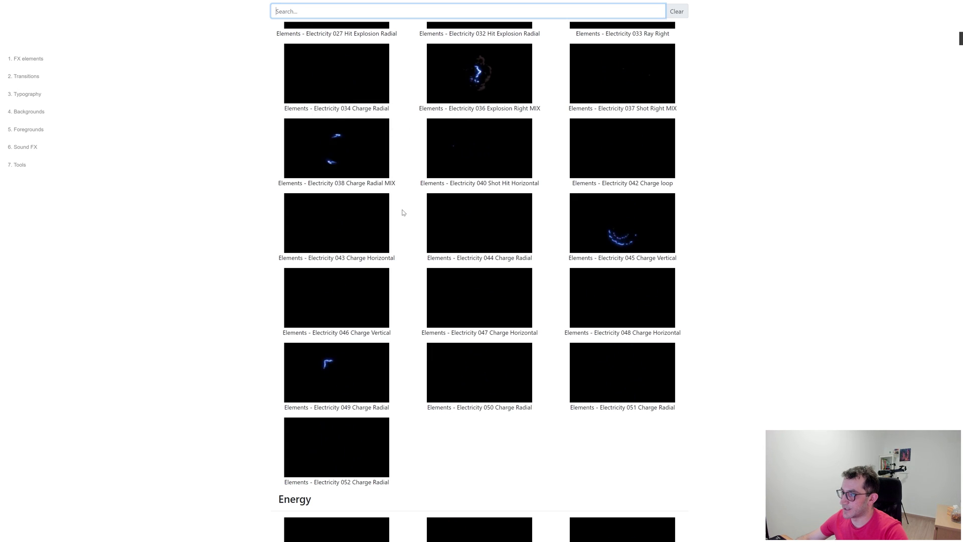
scroll(403, 214, "down", 2)
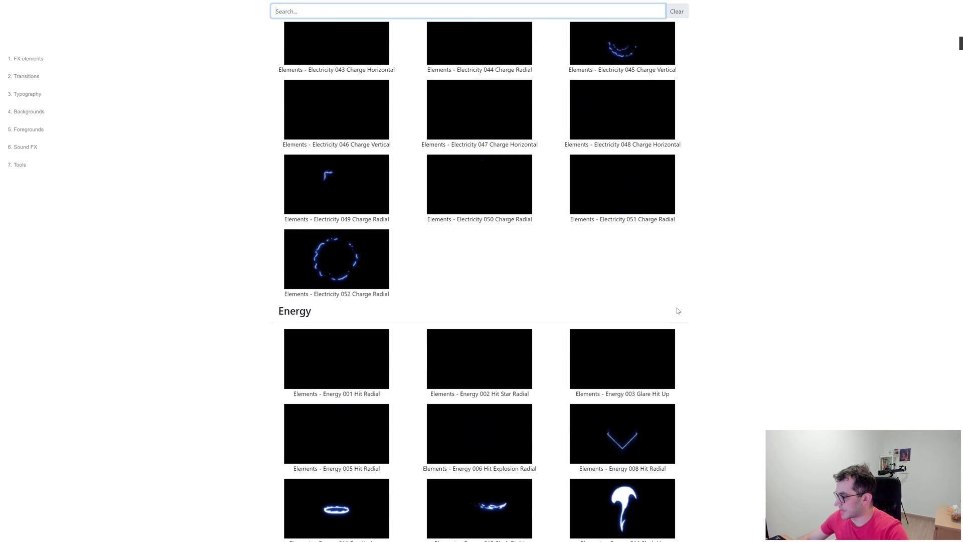
scroll(722, 319, "up", 3)
scroll(722, 319, "up", 5)
scroll(715, 317, "up", 5)
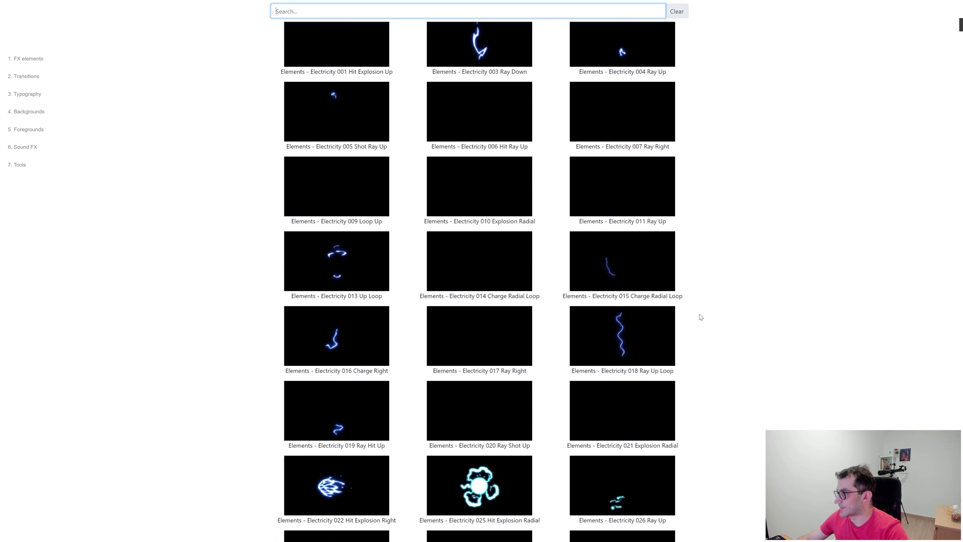
scroll(503, 282, "up", 2)
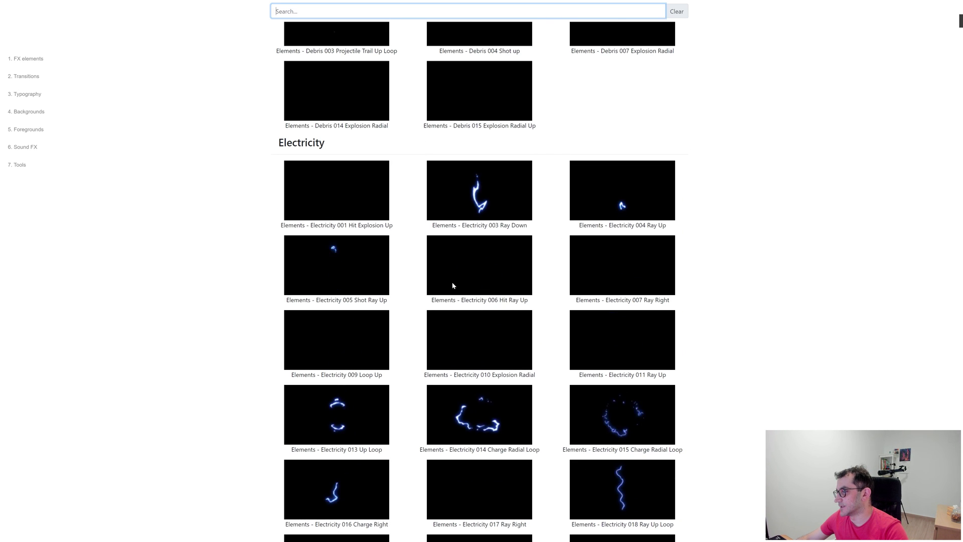
mouse_move(479, 265)
left_mouse_down()
mouse_move(474, 279)
mouse_move(486, 275)
left_mouse_up()
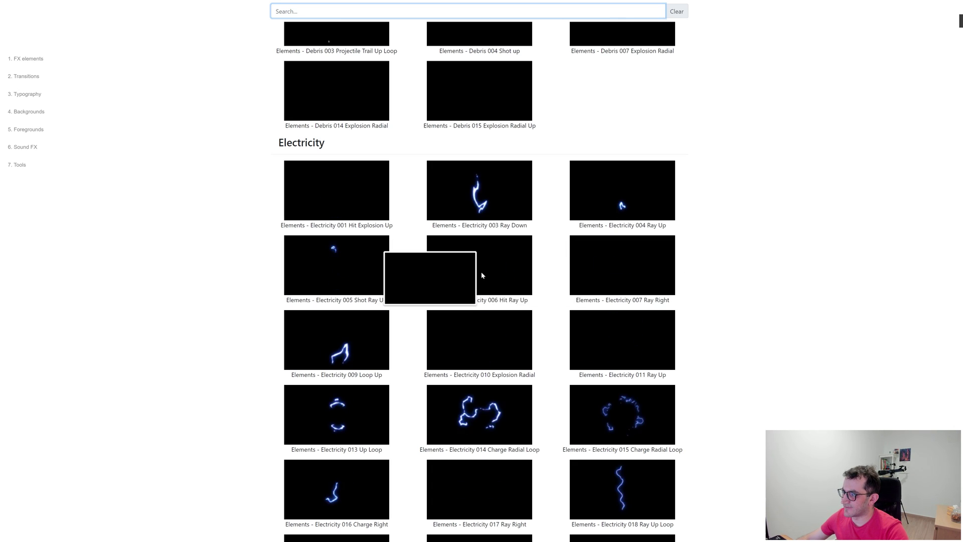
scroll(490, 287, "up", 3)
scroll(482, 264, "down", 2)
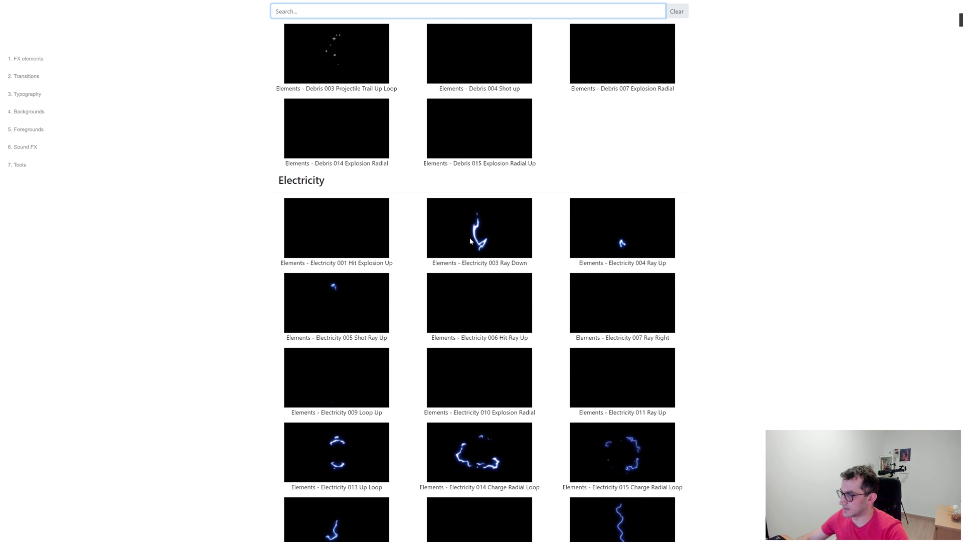
left_click_drag(474, 243, 535, 226)
key("alt+Tab")
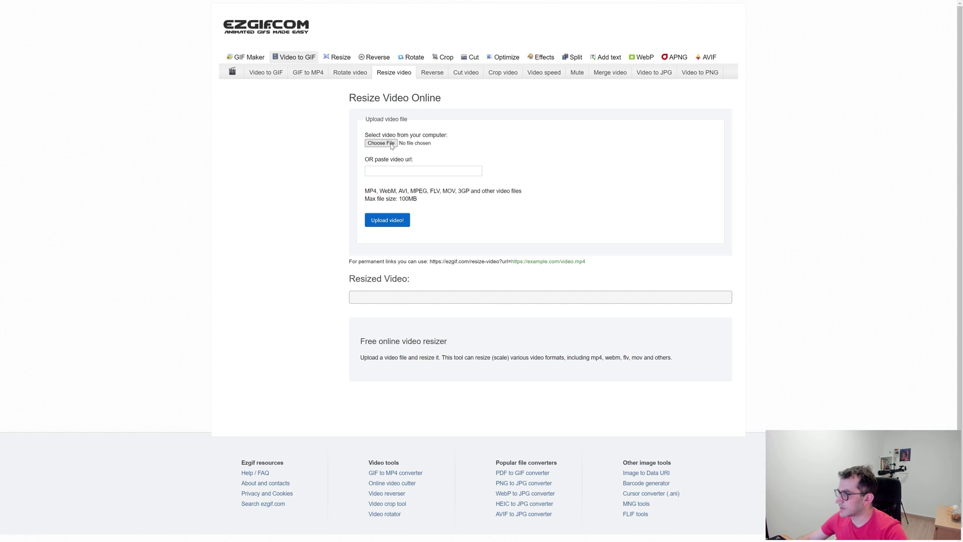
Step: Check ezgif's Reverse GIF tool, then return to the Resize Video page
left_click(374, 57)
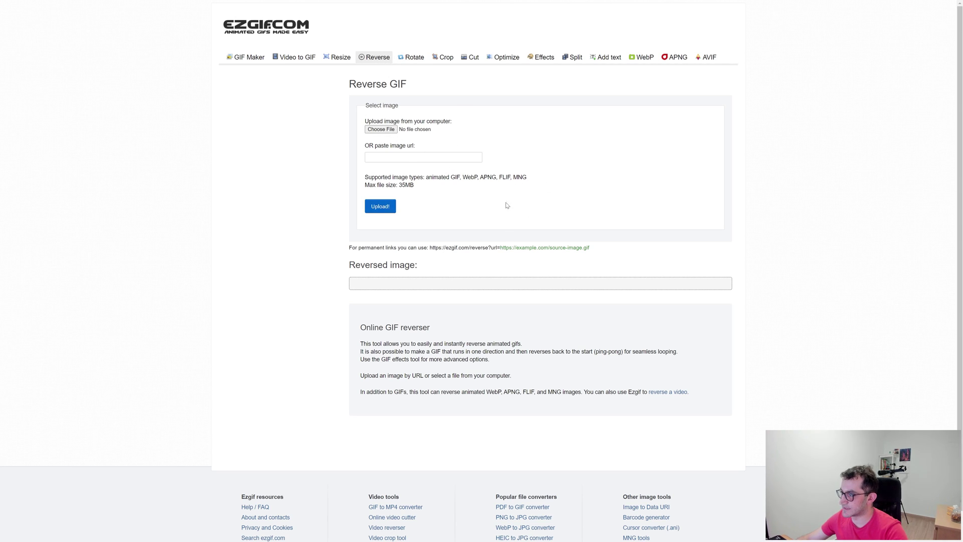
key("alt+Left")
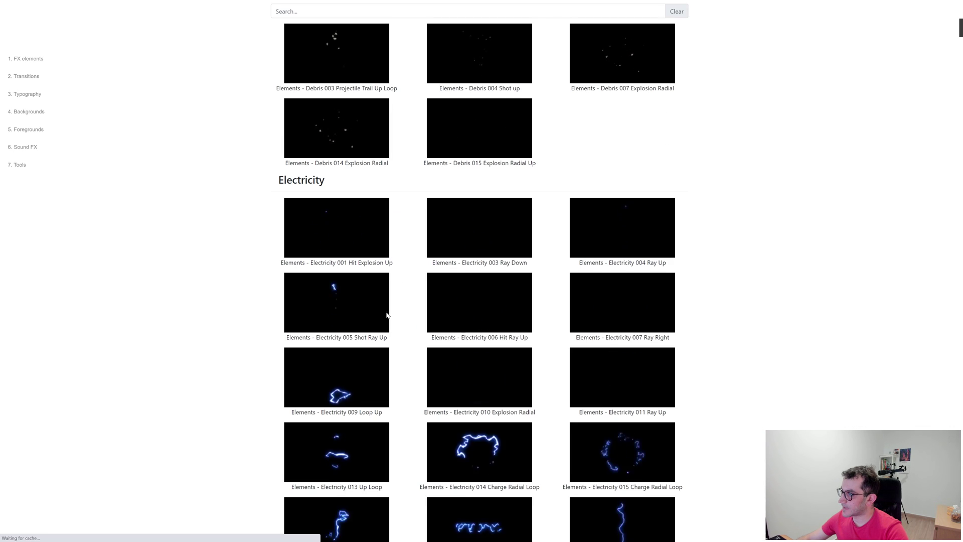
scroll(407, 316, "down", 3)
scroll(527, 326, "down", 3)
scroll(527, 325, "down", 4)
scroll(527, 326, "down", 4)
scroll(527, 325, "down", 4)
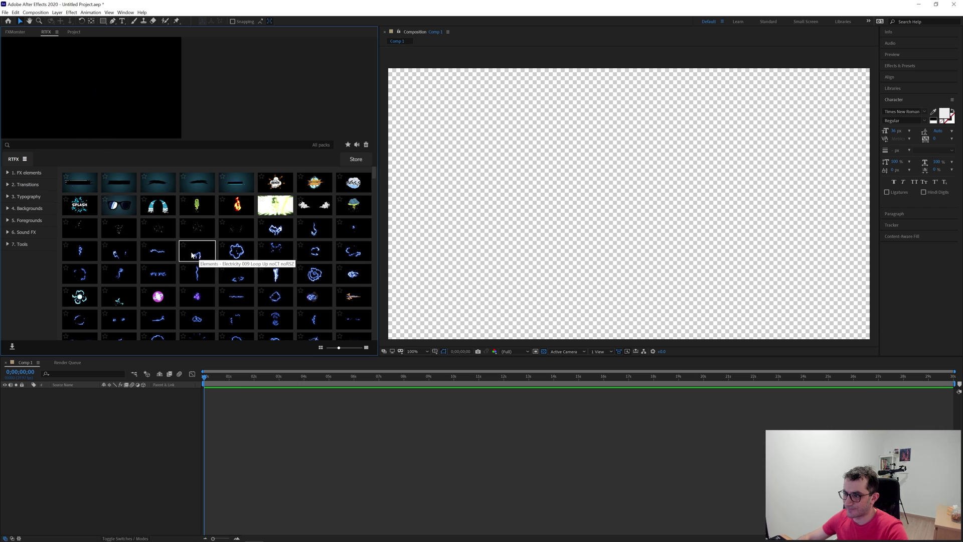
Step: Expand RTFX Typography, browse FXMonster Transitions and Logo, then expand RTFX FX elements
left_click(9, 197)
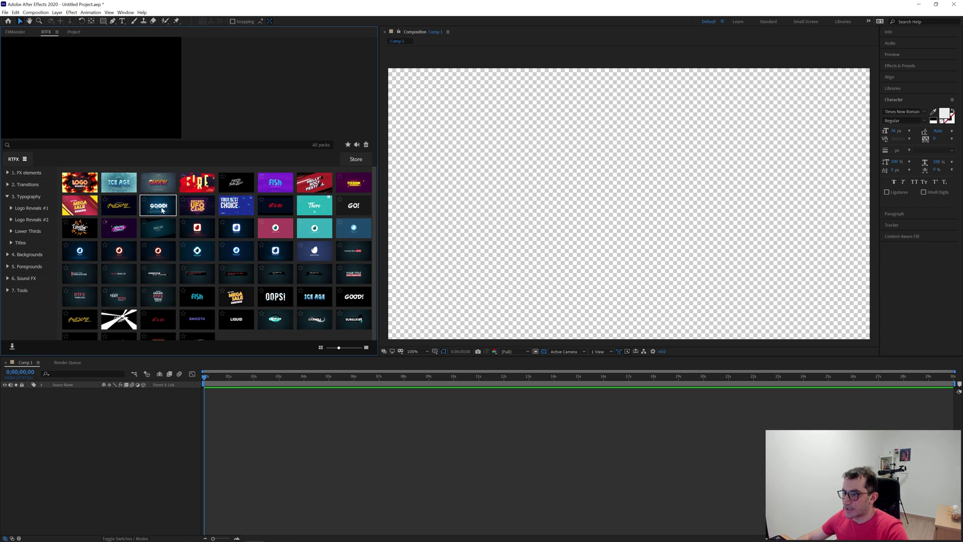
left_click(25, 33)
left_click(17, 32)
scroll(173, 221, "down", 4)
scroll(174, 221, "down", 4)
scroll(204, 244, "down", 4)
scroll(203, 243, "down", 2)
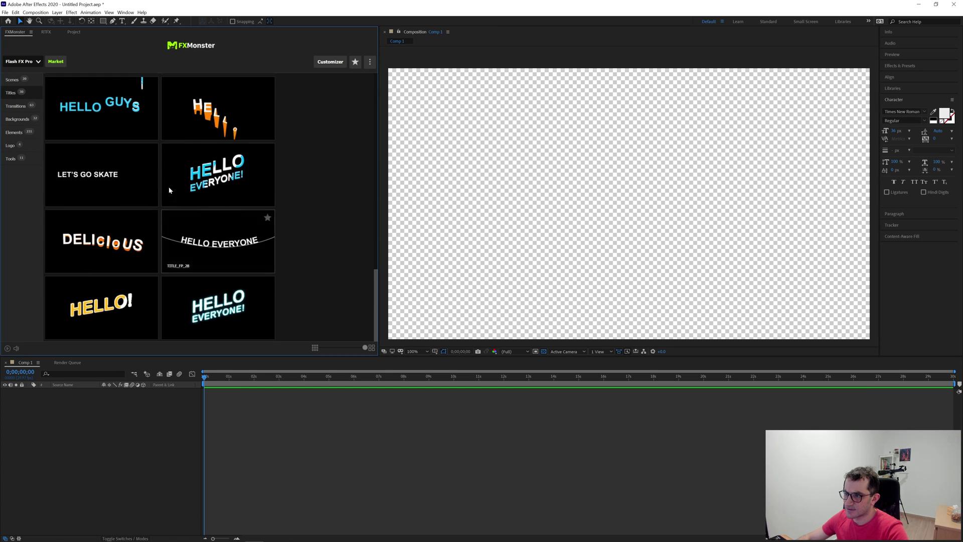
left_click(16, 106)
left_click(20, 173)
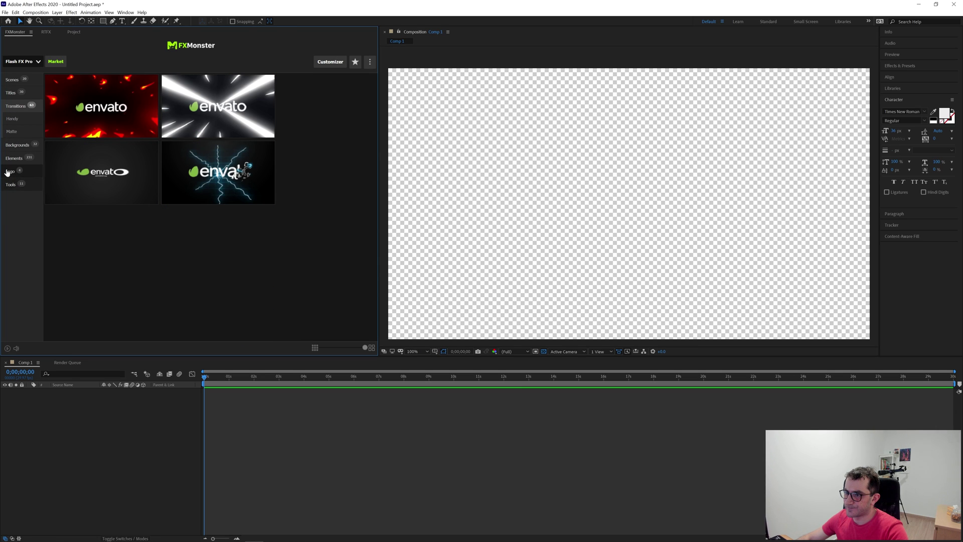
left_click(47, 33)
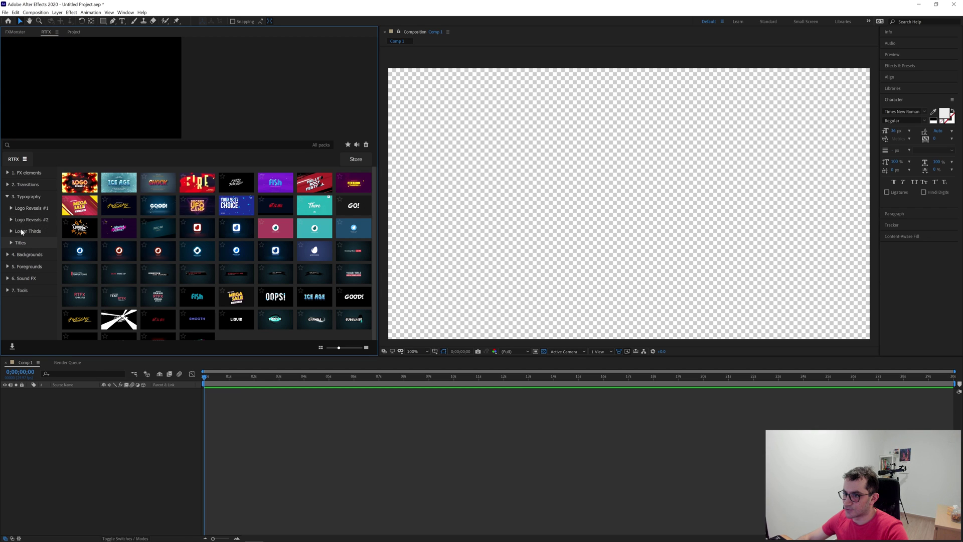
left_click(23, 173)
mouse_move(158, 229)
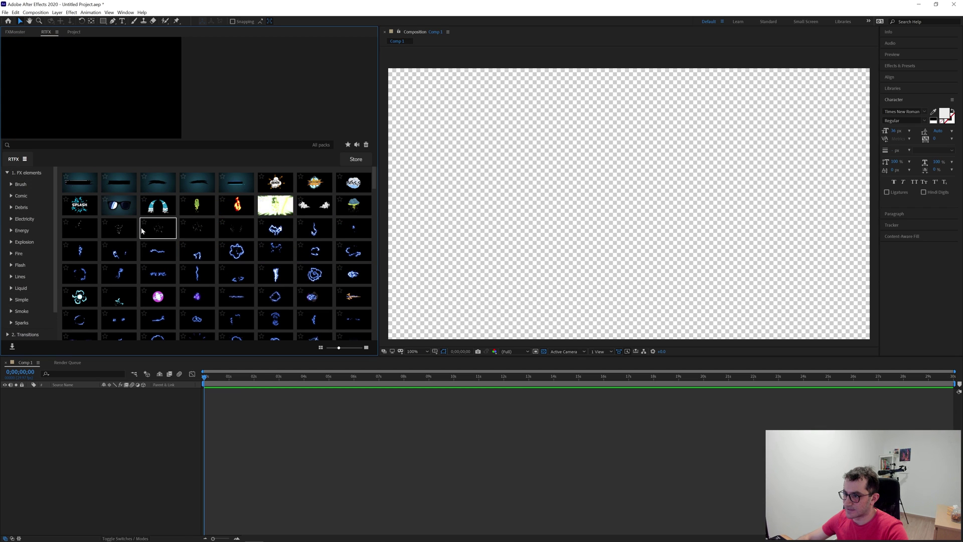
Step: Add the comic water-stream and green slime RTFX elements to Comp 1, then nudge the top layer up-left
left_click_drag(163, 209, 602, 211)
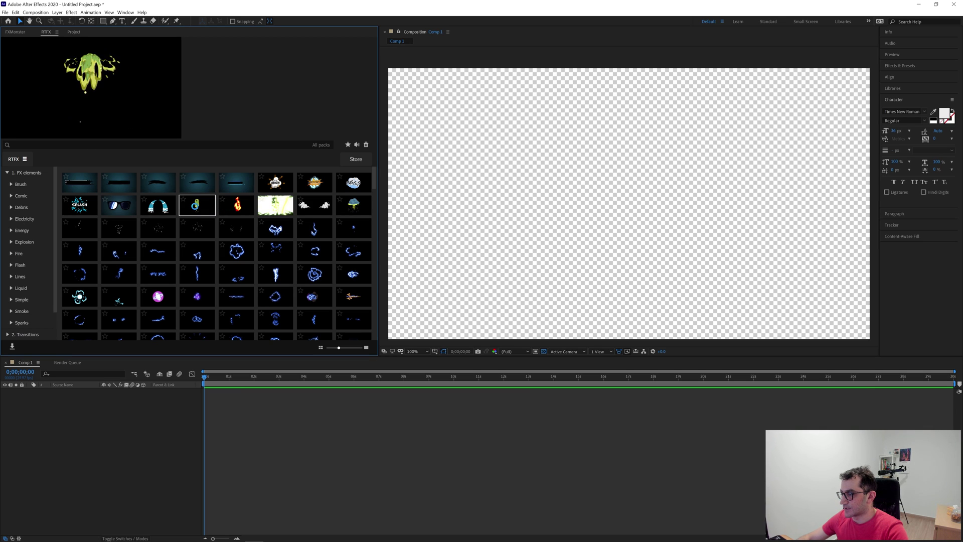
mouse_move(196, 205)
left_mouse_down()
mouse_move(662, 191)
mouse_move(674, 181)
left_mouse_up()
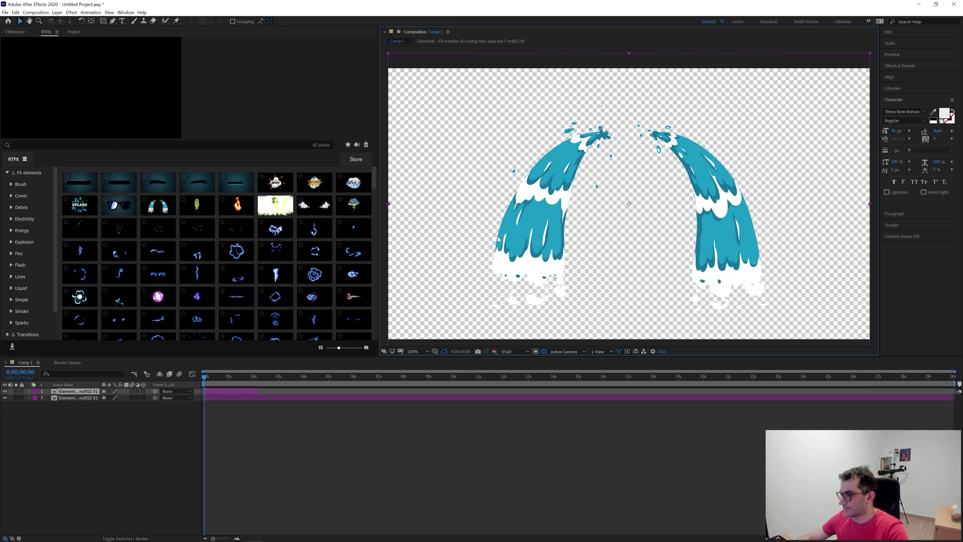
left_click_drag(538, 231, 512, 224)
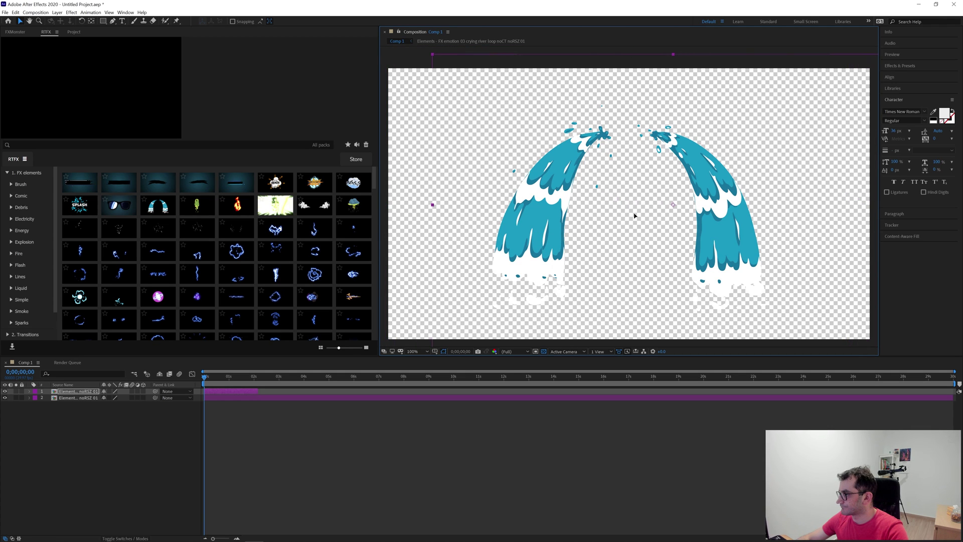